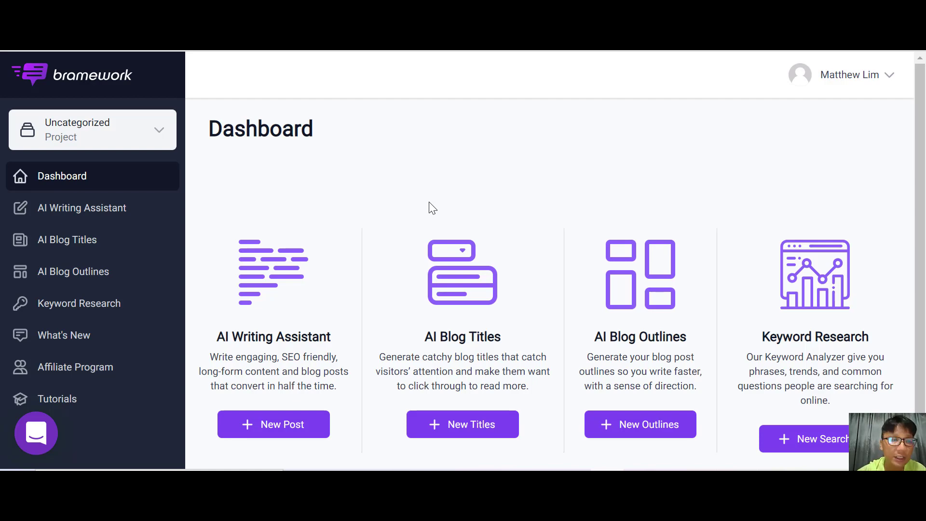
Create a new project named "how to write a youtube title" from the project manager.
left_click(94, 131)
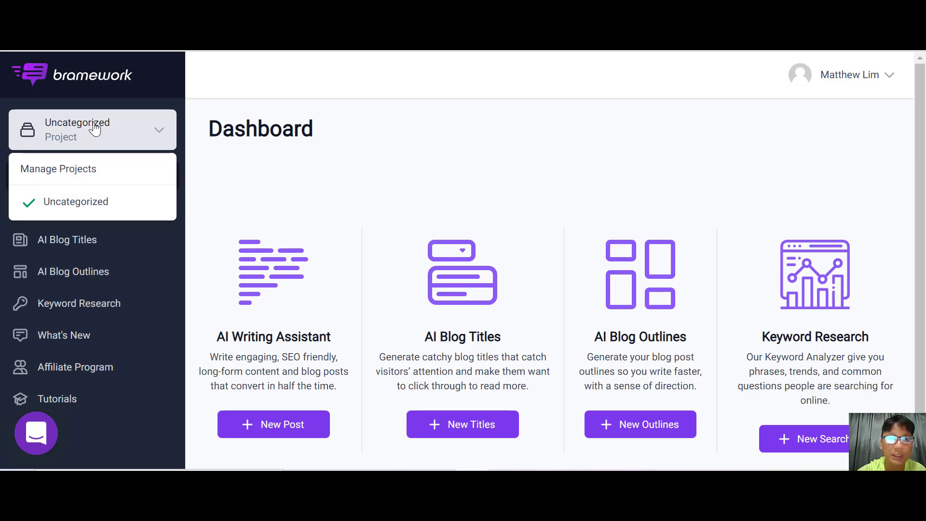
left_click(92, 180)
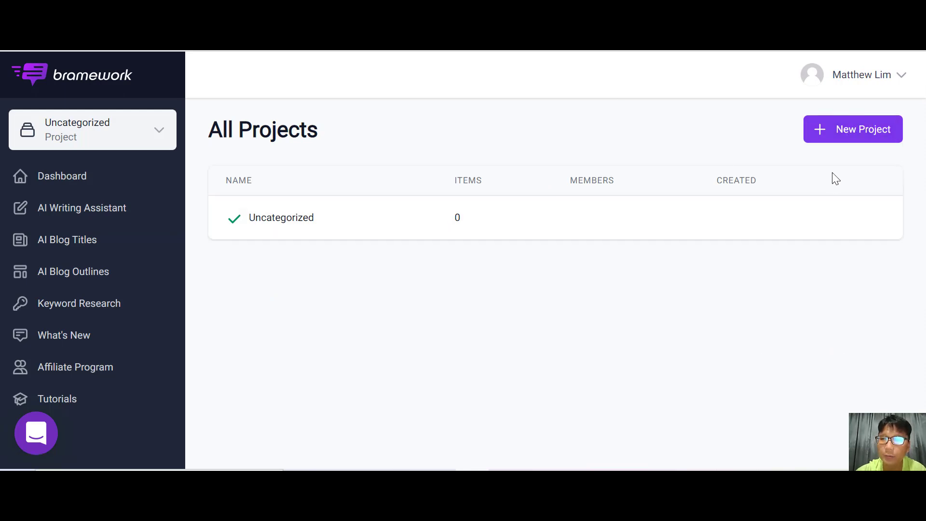
left_click(846, 131)
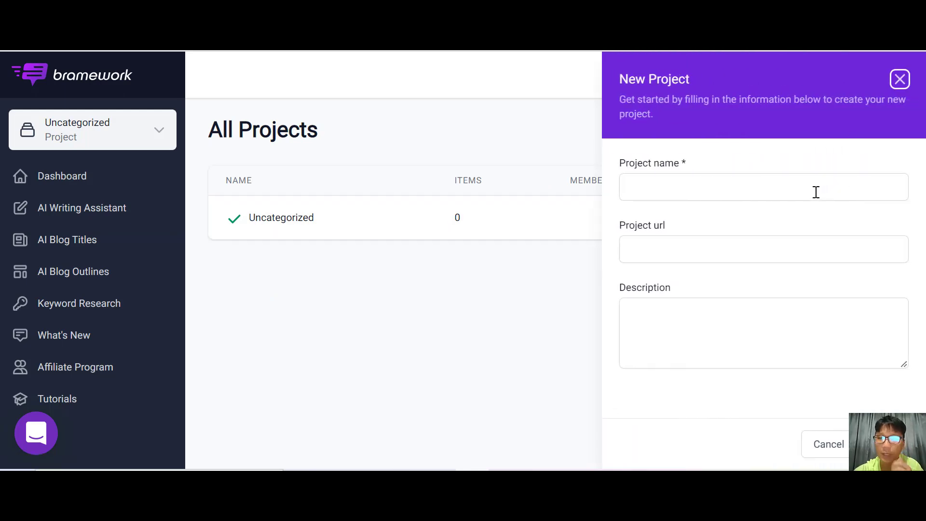
left_click(816, 192)
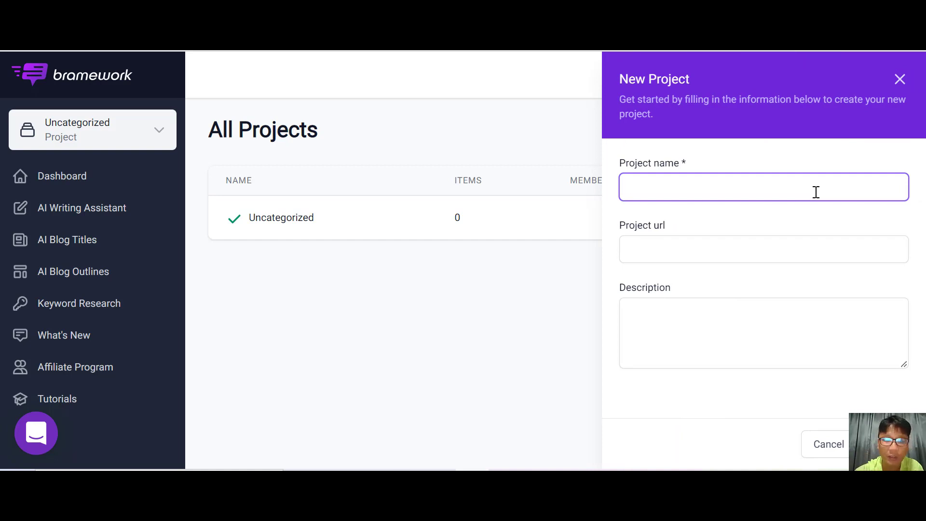
type("h")
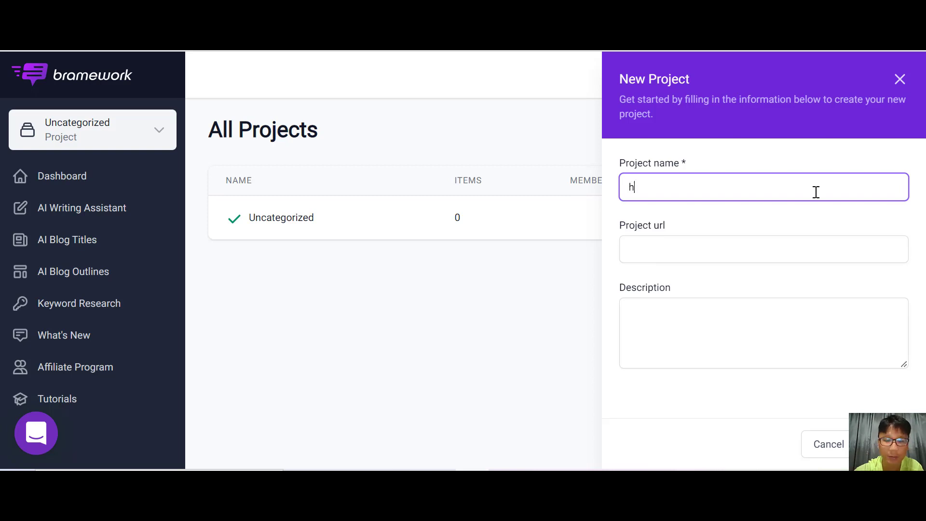
type("ow to wr")
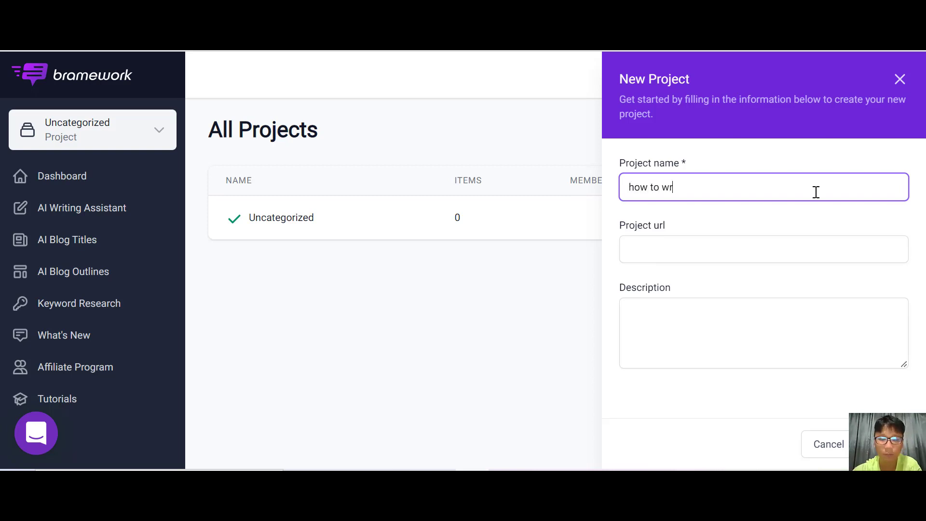
type("ite a youtube title")
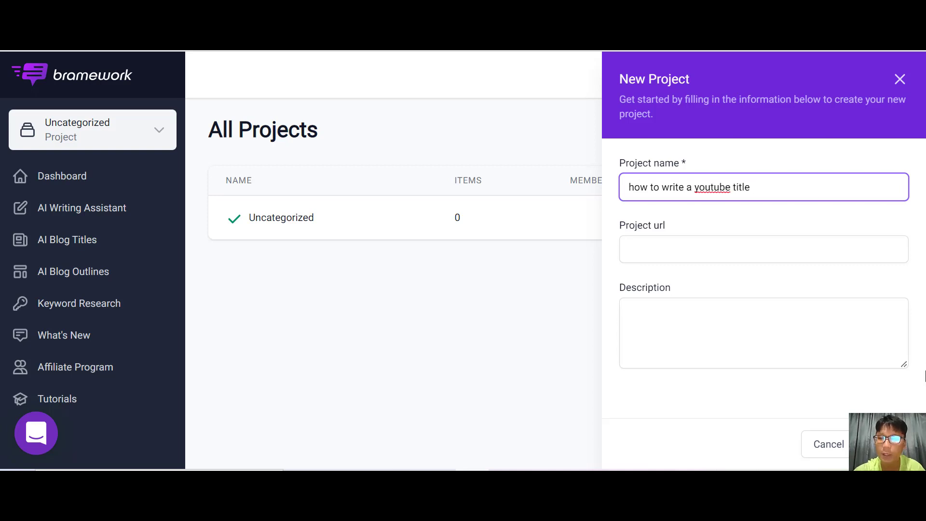
left_click(884, 444)
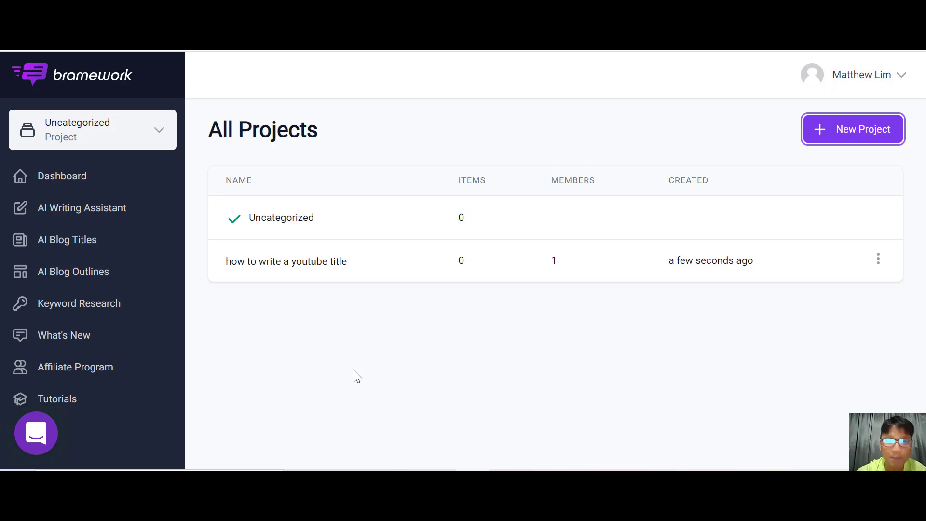
Switch to the "how to write a youtube title" project.
left_click(878, 260)
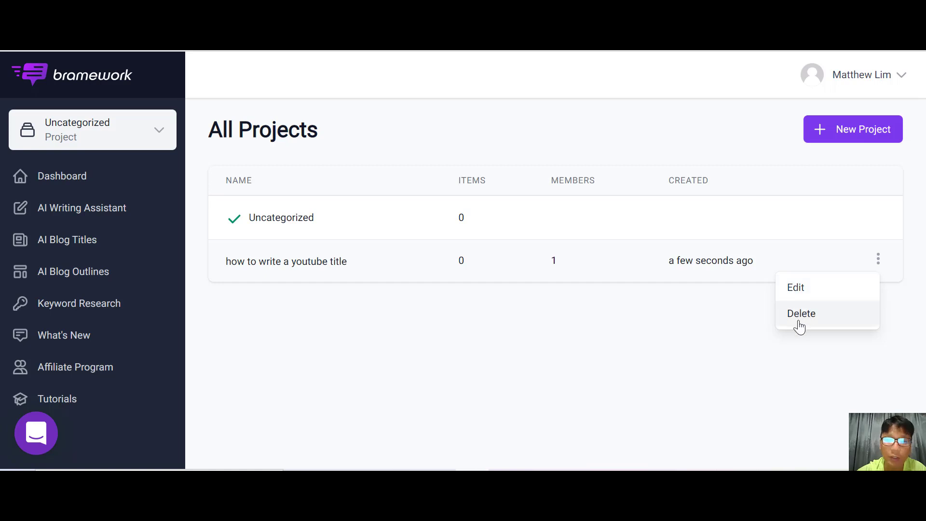
left_click(477, 342)
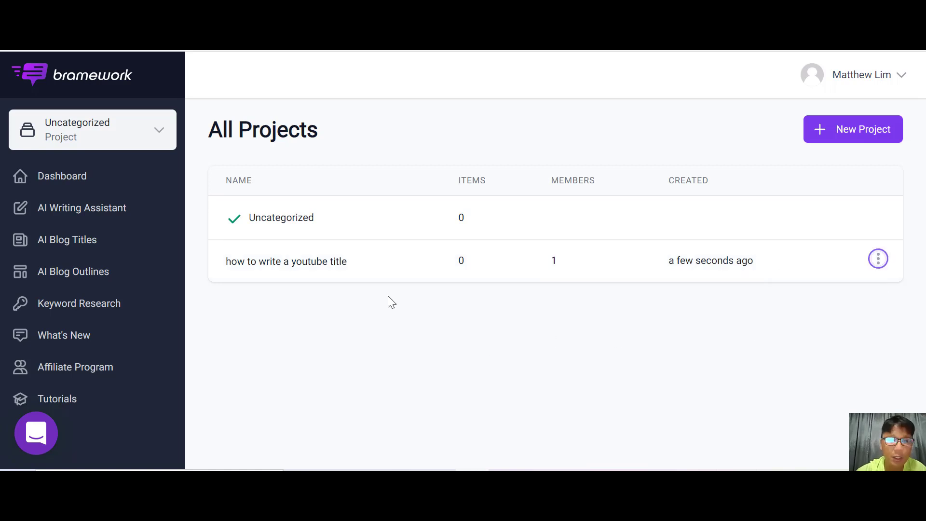
left_click(321, 270)
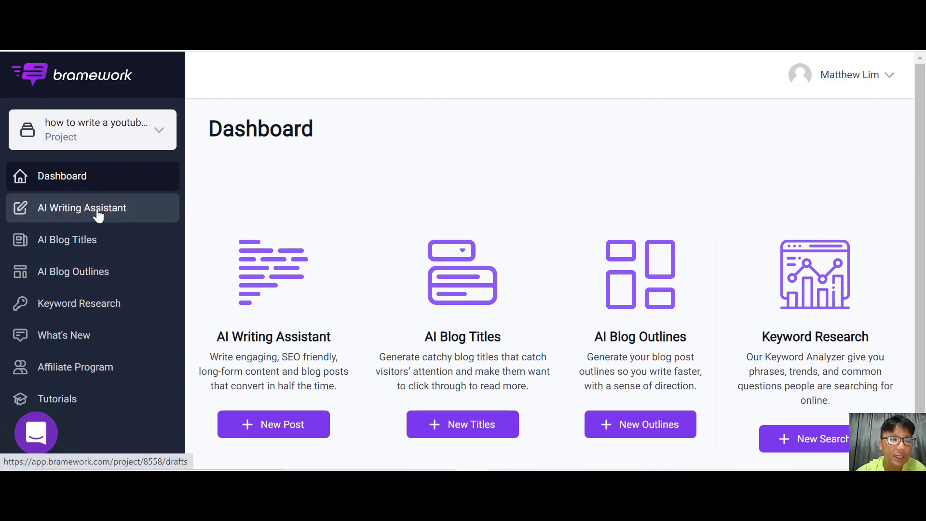
Start a new AI Writing Assistant post with the keyword "how to write youtube title" and confirm it.
left_click(286, 423)
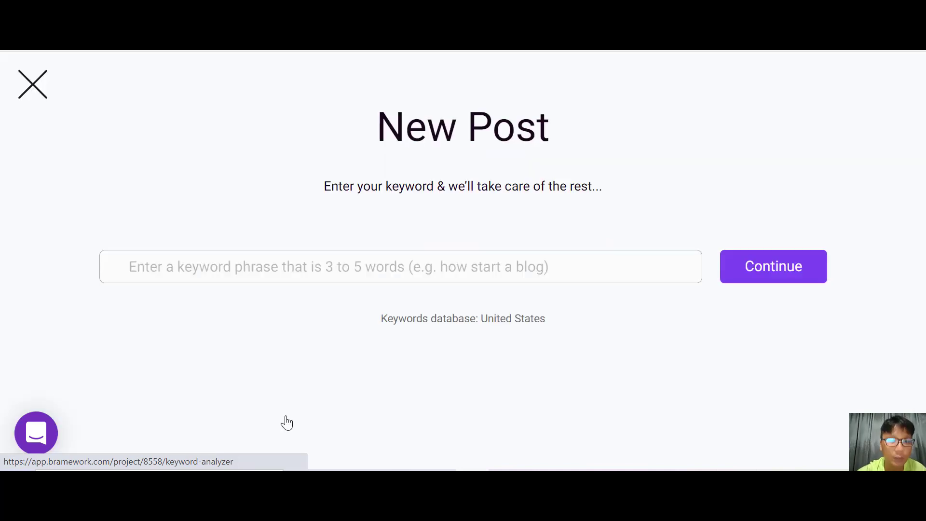
left_click(366, 274)
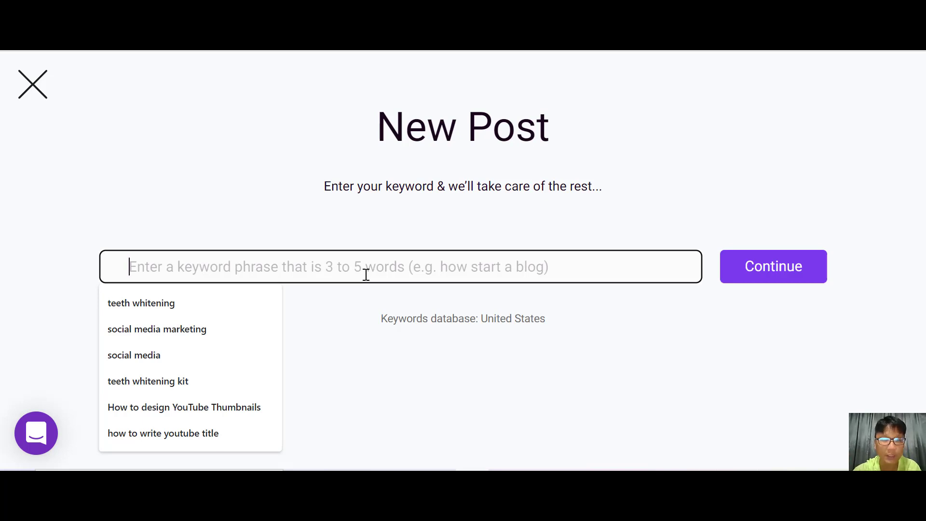
type("how to writ")
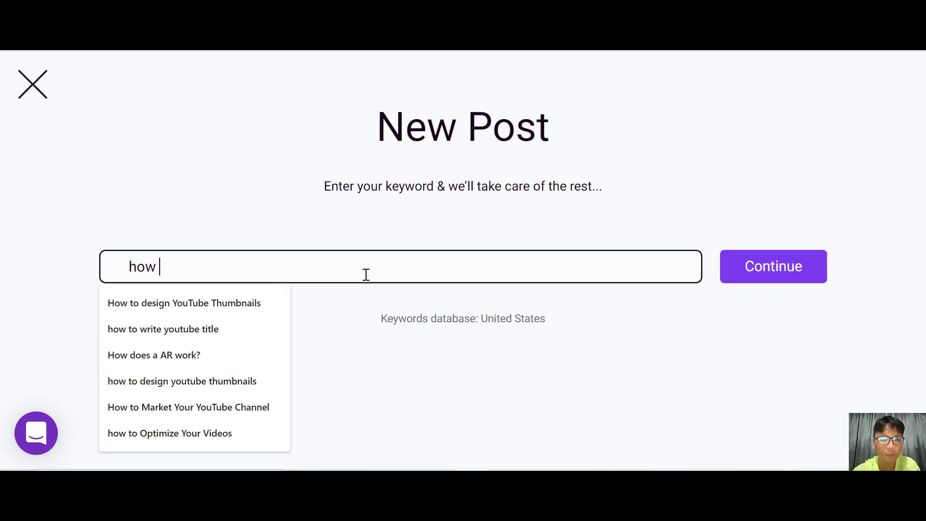
type("e")
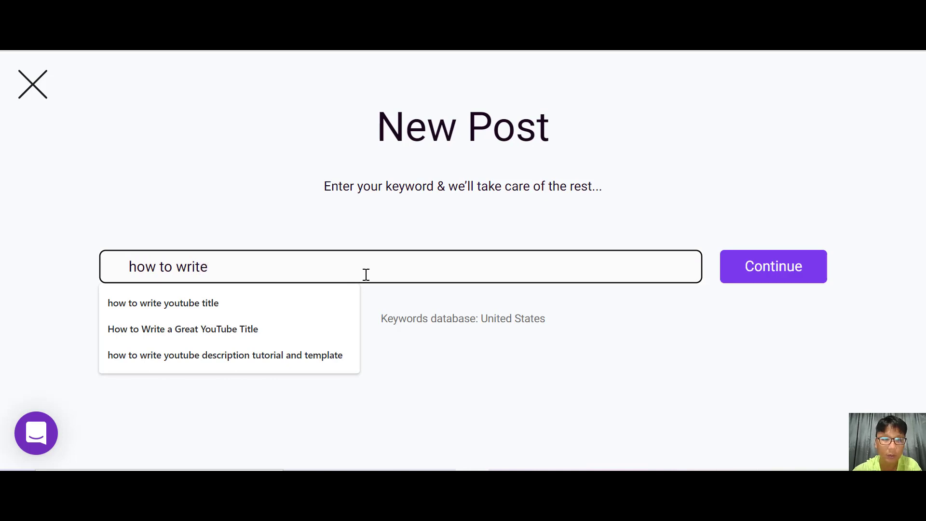
left_click(220, 301)
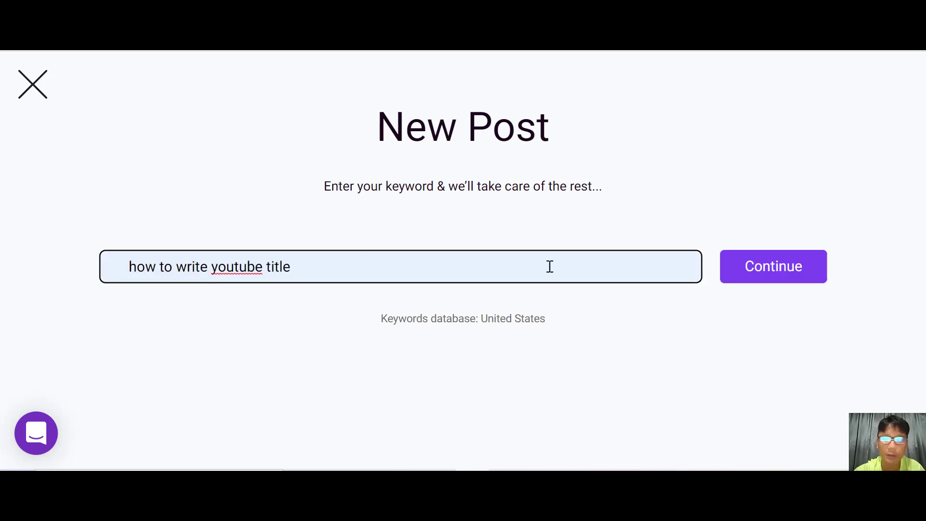
left_click(765, 275)
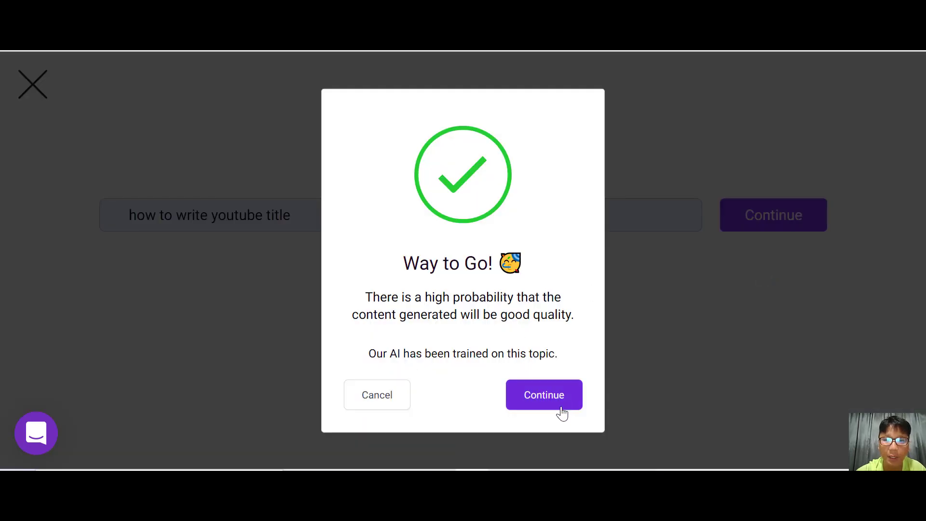
left_click(545, 395)
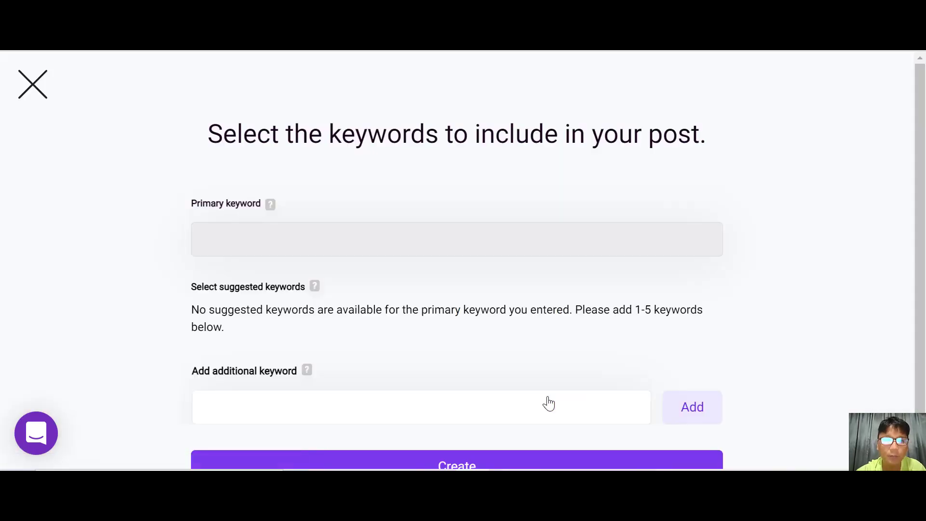
Add the suggested keywords "how to write title on youtube video?", "how to write best title for youtube video?" and "how to write title in youtube?", then create the post.
scroll(548, 403, "down", 2)
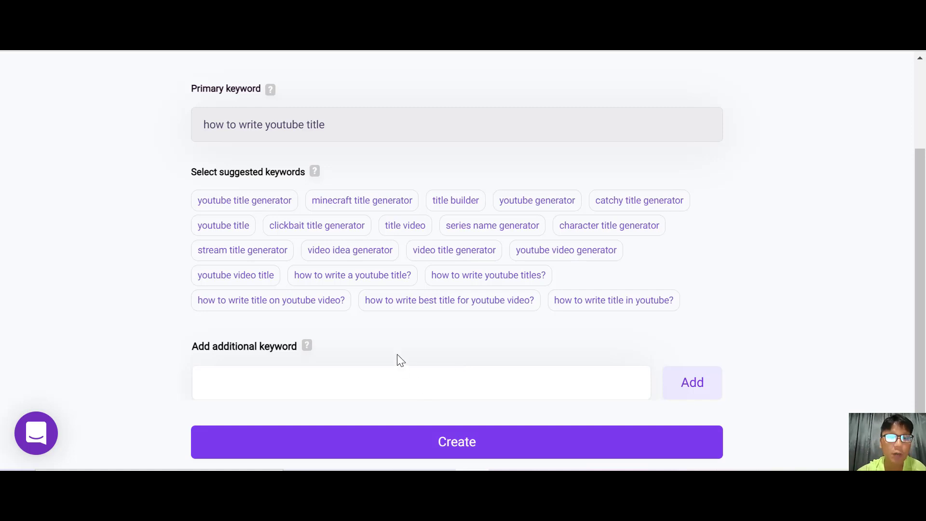
left_click(320, 306)
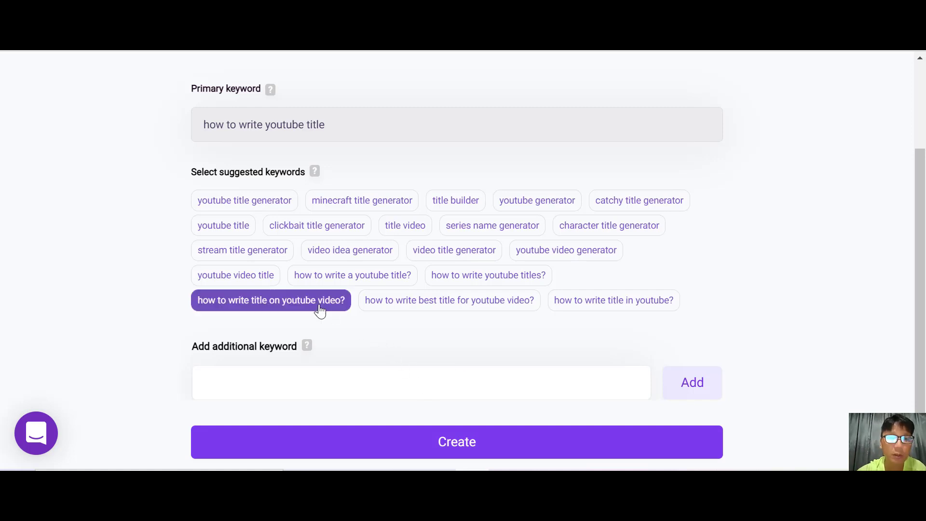
left_click(428, 308)
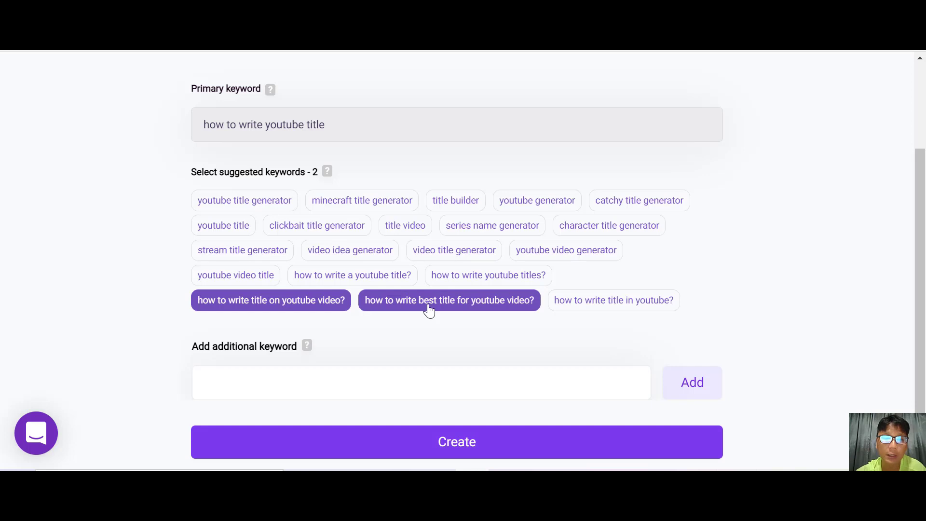
left_click(584, 312)
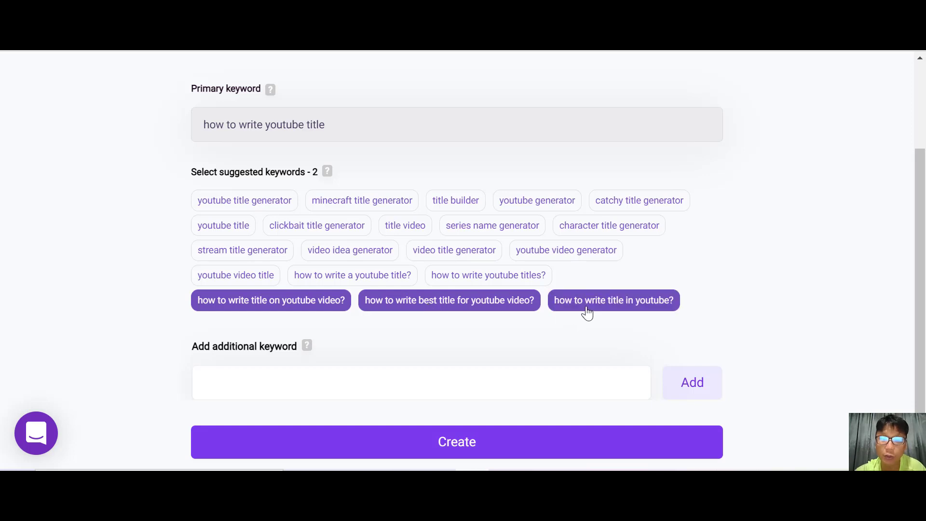
left_click(590, 447)
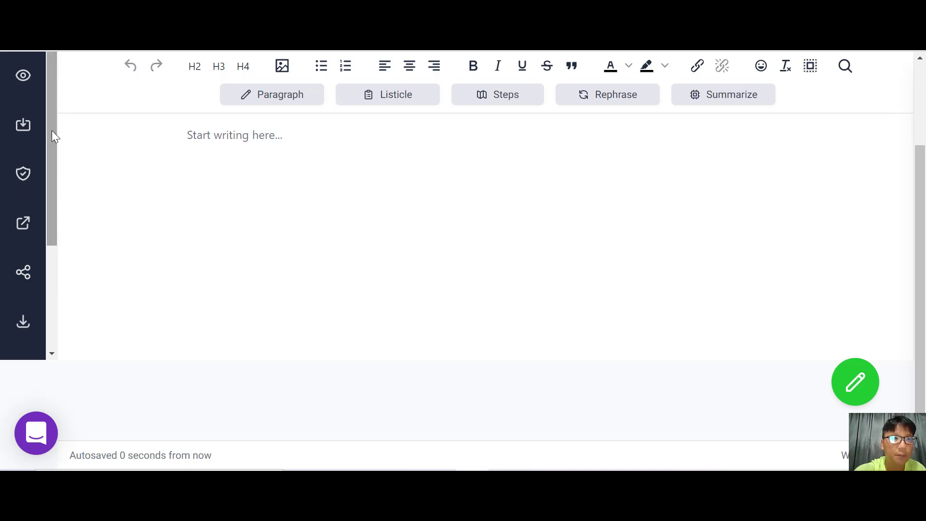
Explore the editor's Assistant panel and the post preview, returning to editing.
scroll(54, 135, "up", 3)
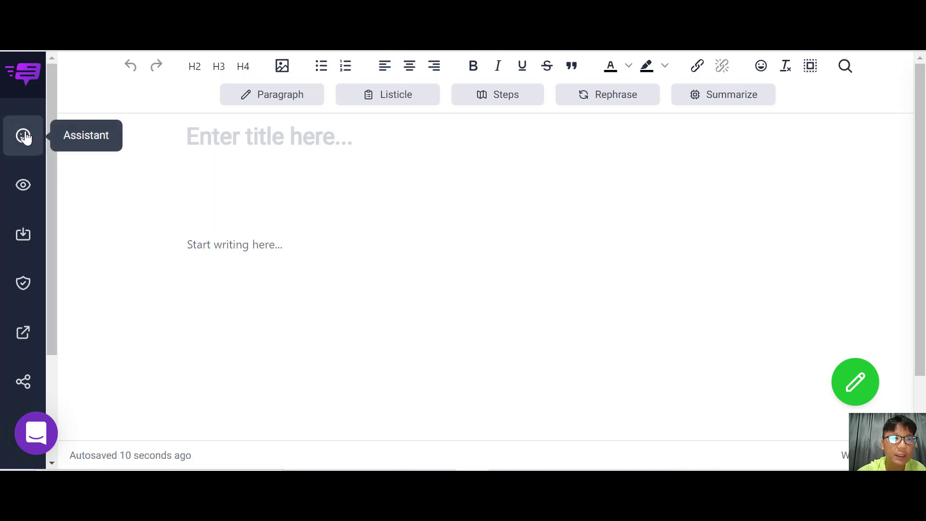
left_click(24, 137)
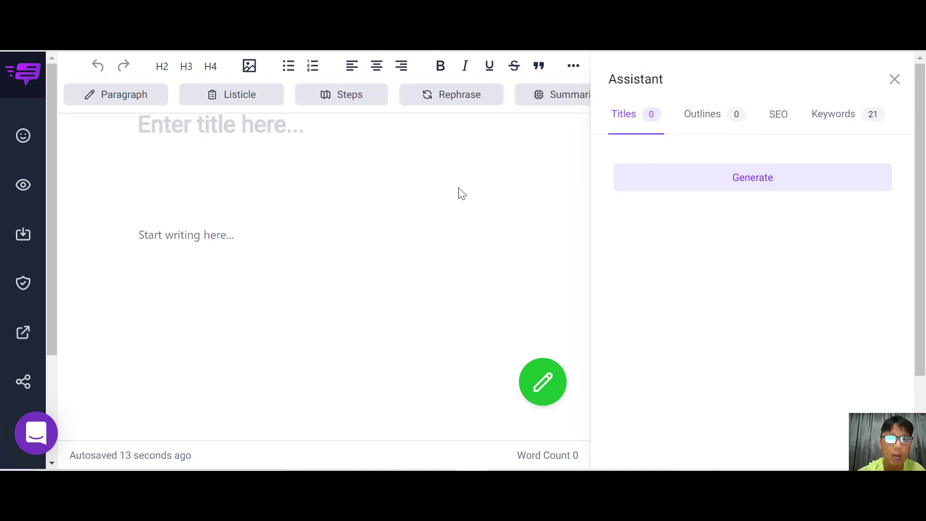
left_click(23, 137)
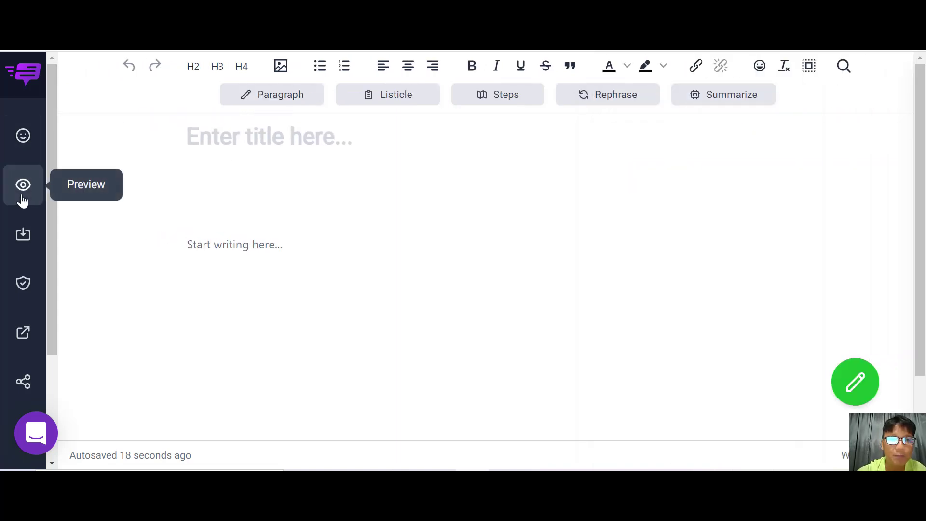
left_click(23, 196)
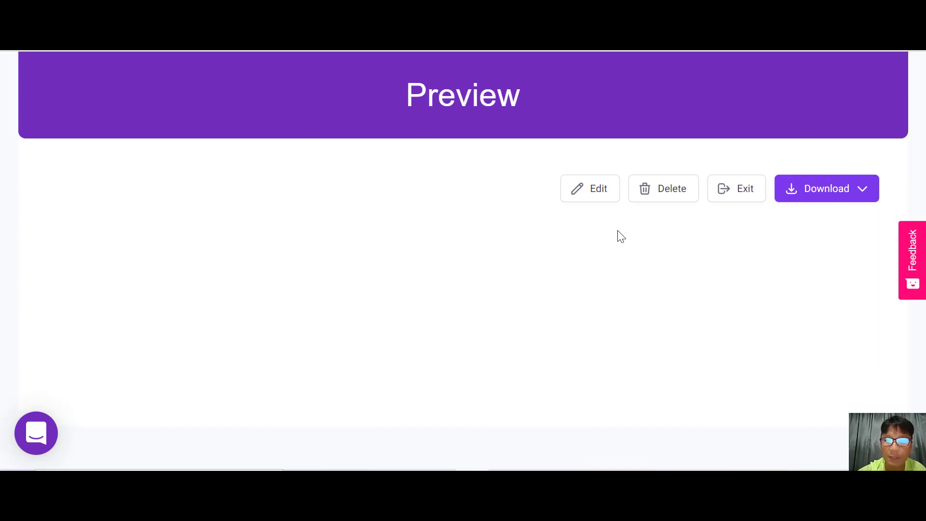
left_click(597, 192)
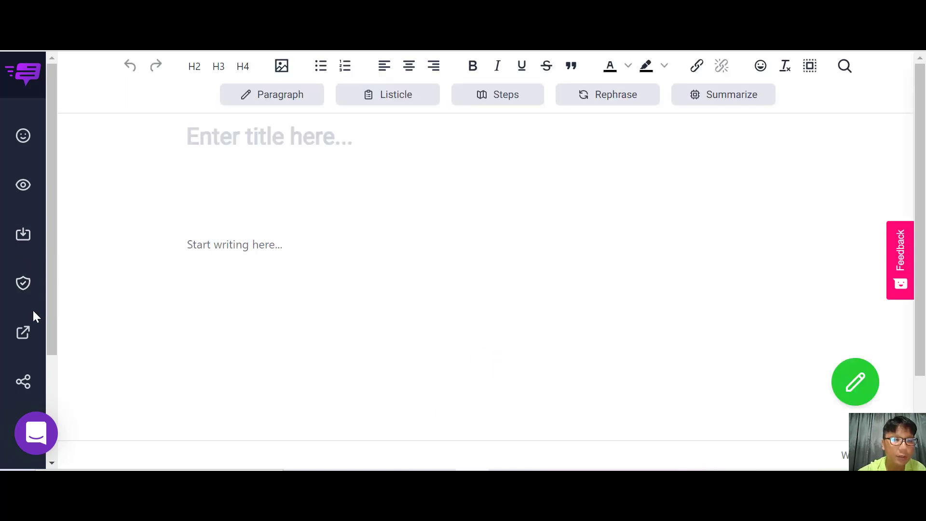
Make the post public in its sharing settings.
left_click(24, 383)
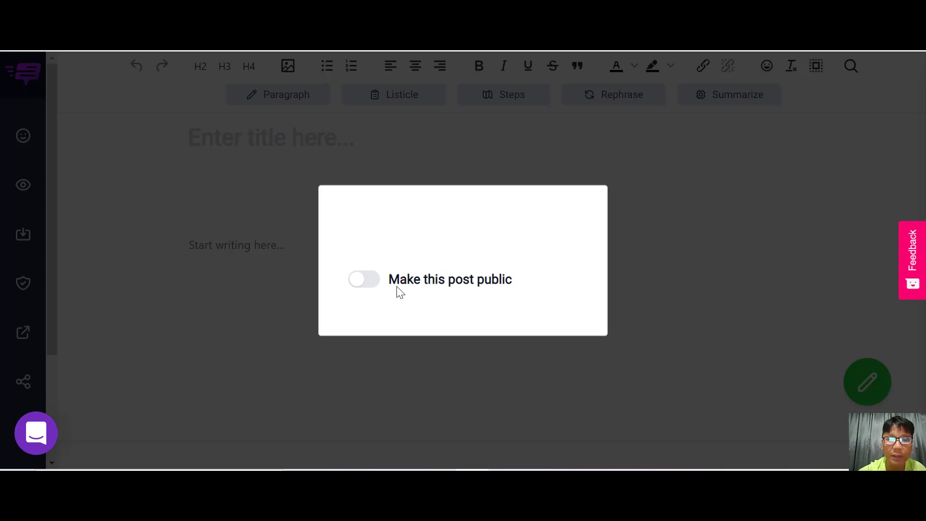
left_click(365, 280)
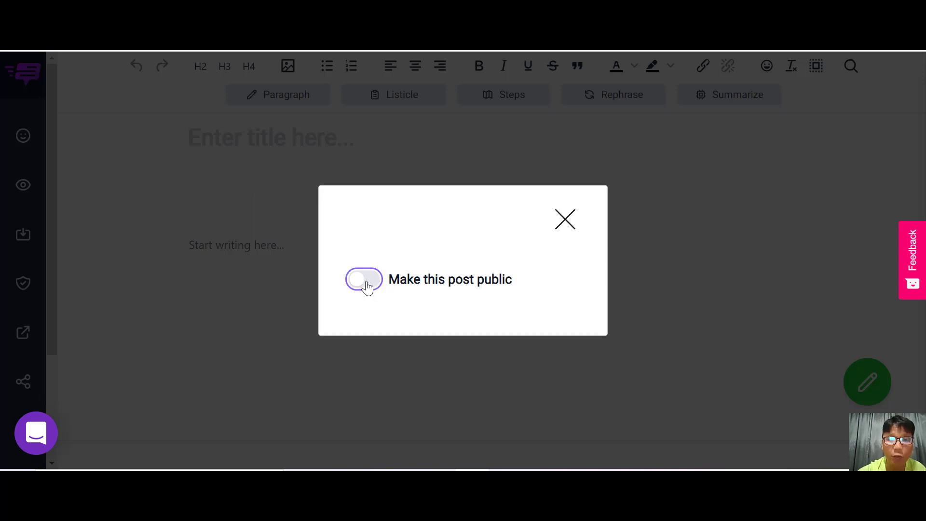
left_click(562, 184)
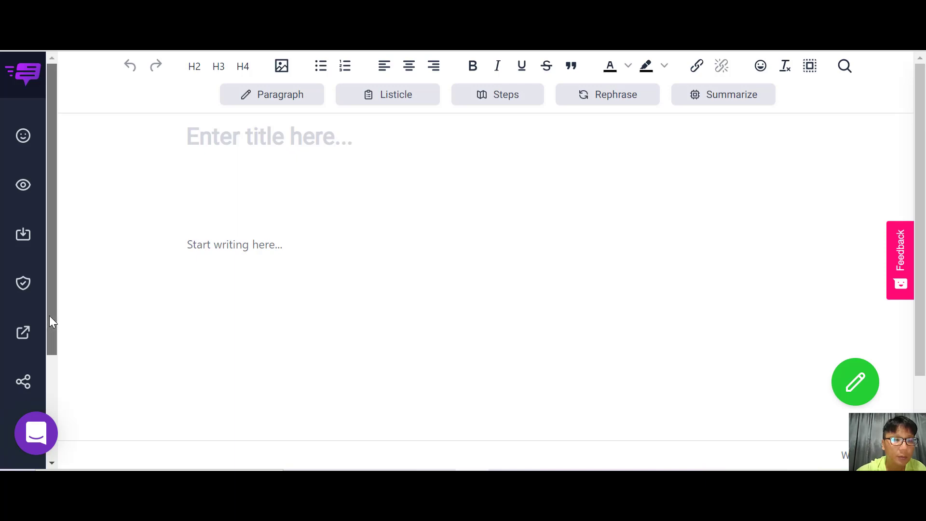
Open the Tutorials page and browse the available tutorials.
left_click_drag(49, 316, 57, 400)
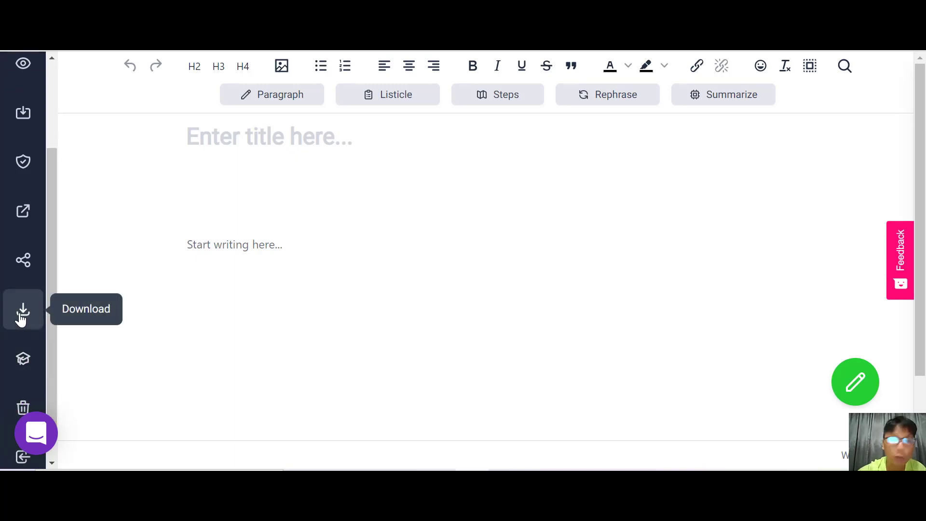
left_click(23, 377)
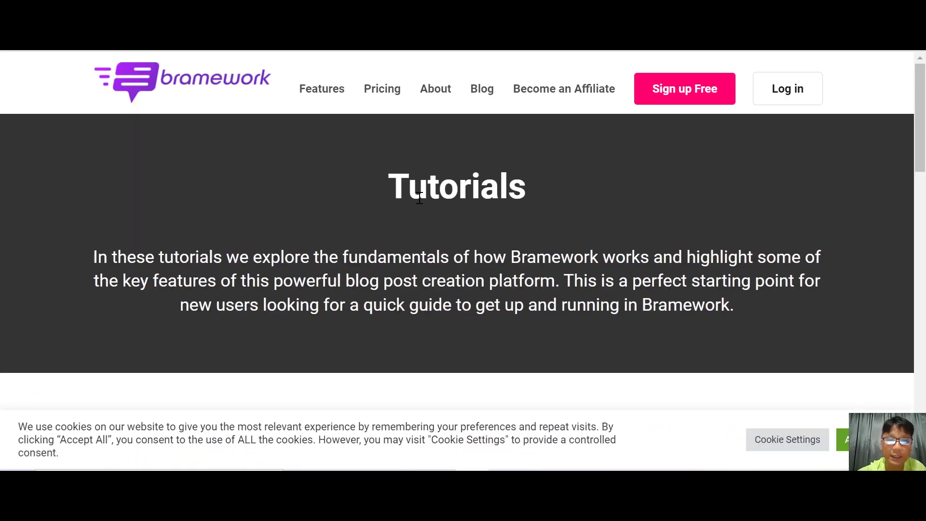
scroll(419, 198, "down", 4)
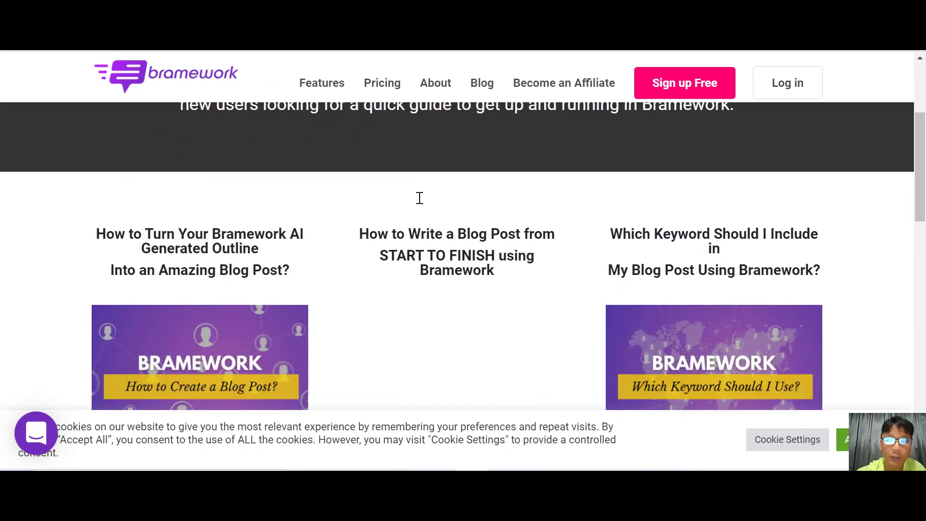
scroll(419, 197, "down", 4)
scroll(419, 198, "up", 3)
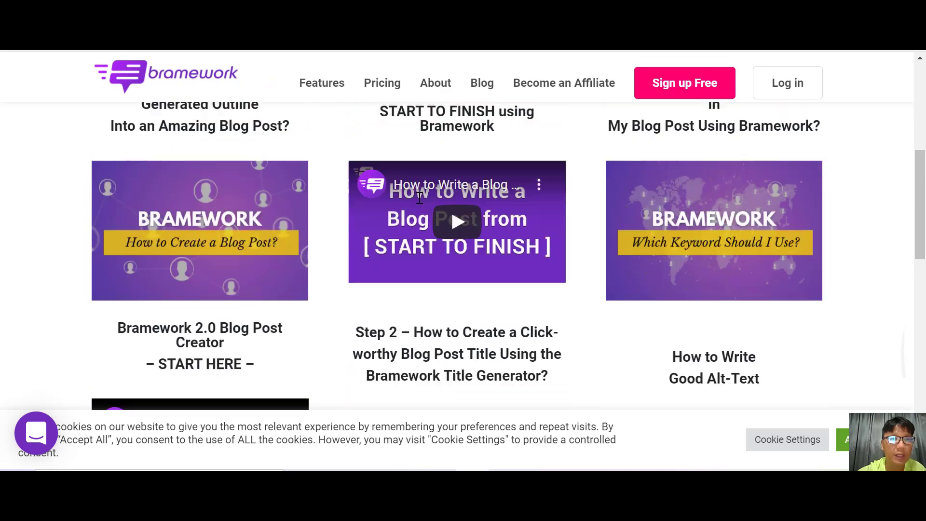
Scroll through the tutorial videos listed on the Tutorials page.
scroll(419, 197, "down", 8)
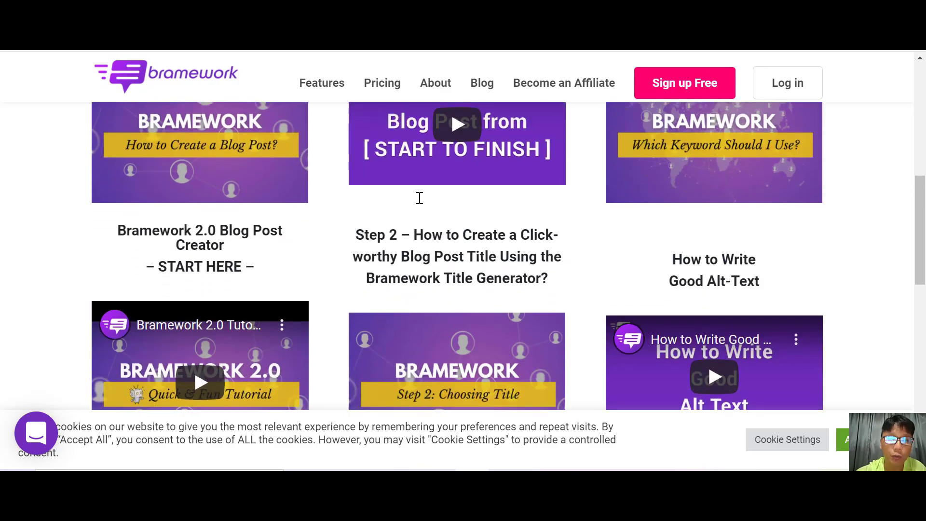
scroll(420, 197, "down", 4)
scroll(420, 198, "up", 16)
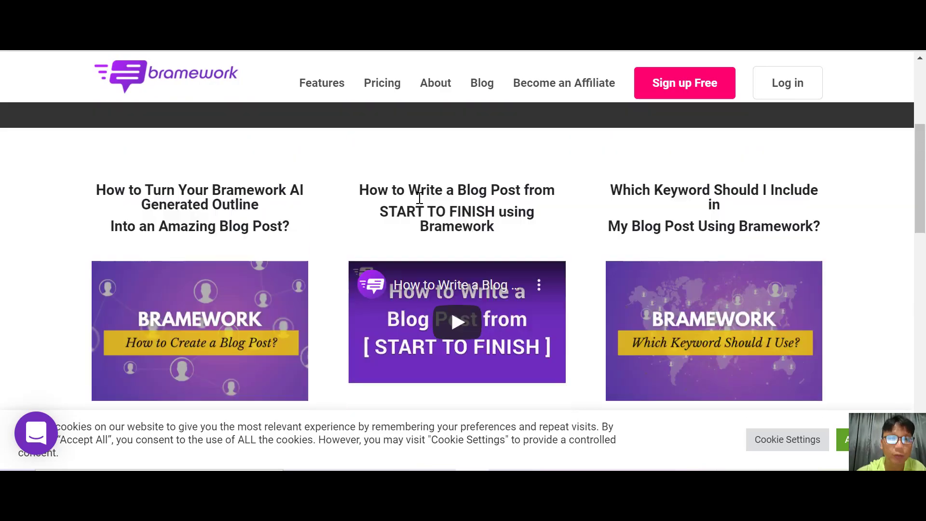
scroll(420, 198, "down", 4)
scroll(420, 198, "up", 4)
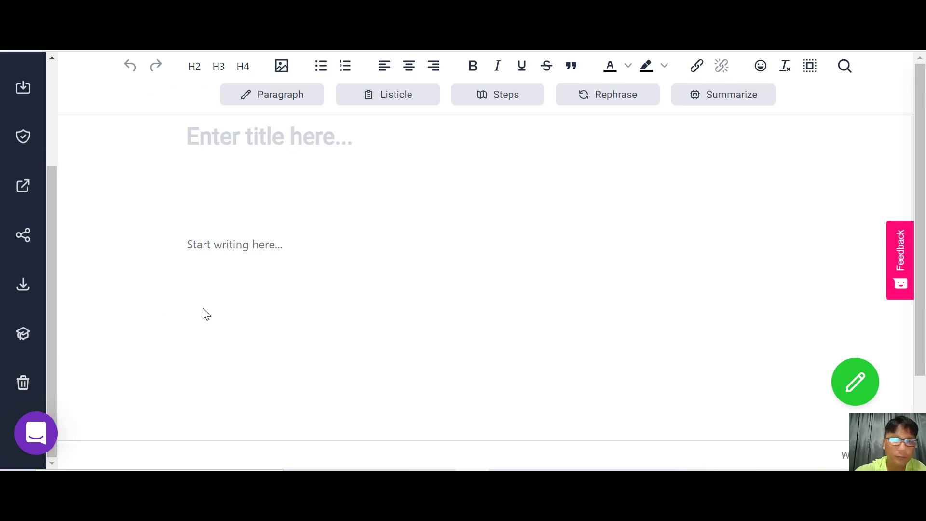
Generate title suggestions in the Assistant and add "How To Write A Youtube Title That Will Get More Views" as the post title.
scroll(206, 313, "down", 1)
scroll(206, 313, "down", 1)
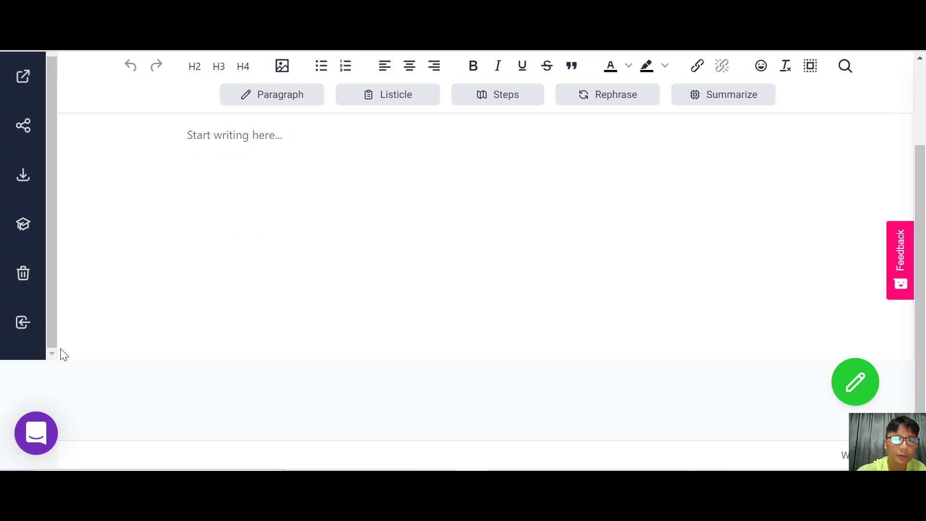
scroll(64, 355, "up", 2)
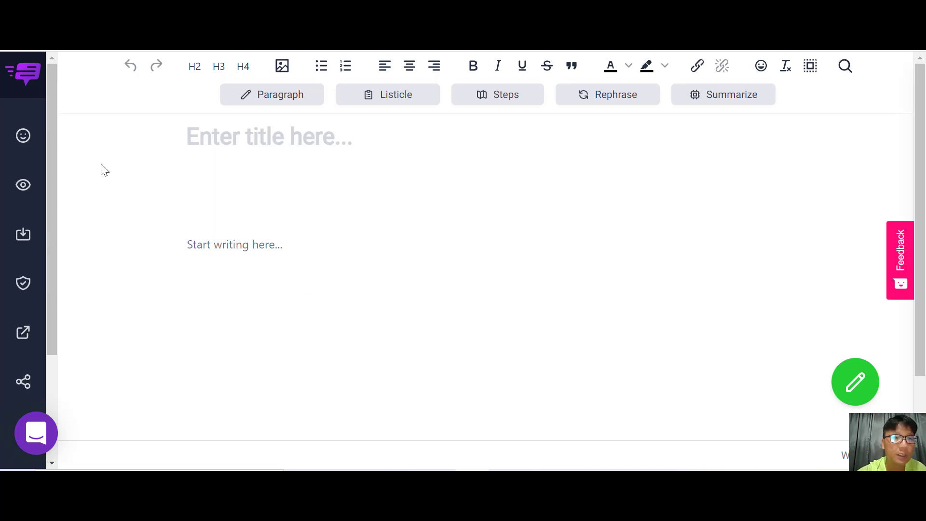
left_click(27, 138)
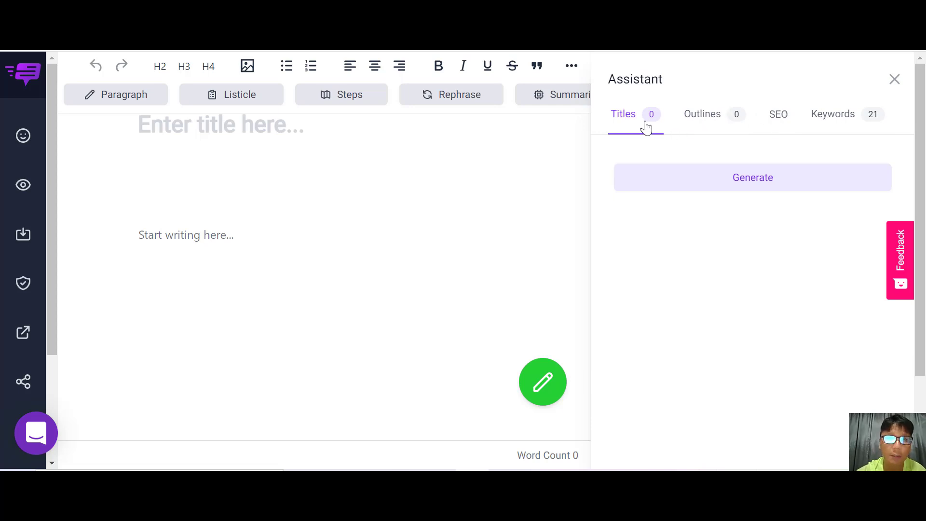
left_click(713, 194)
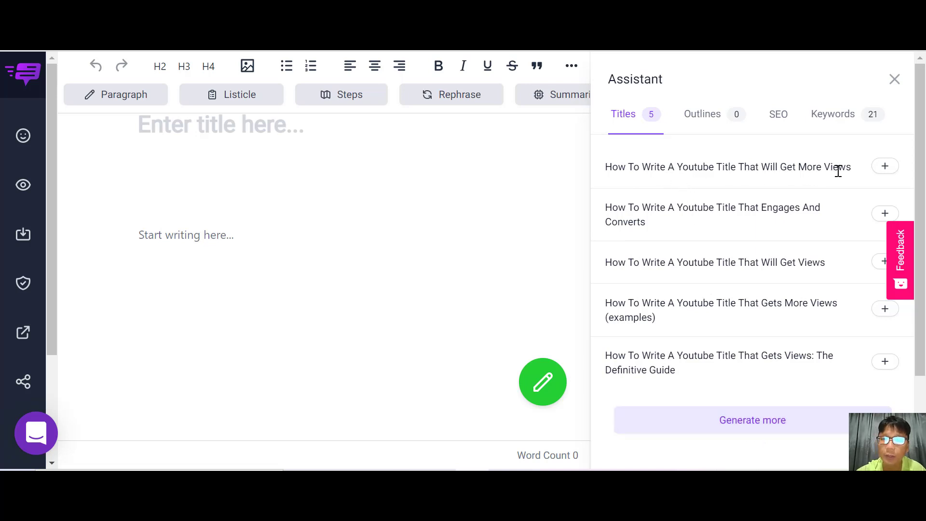
left_click(885, 166)
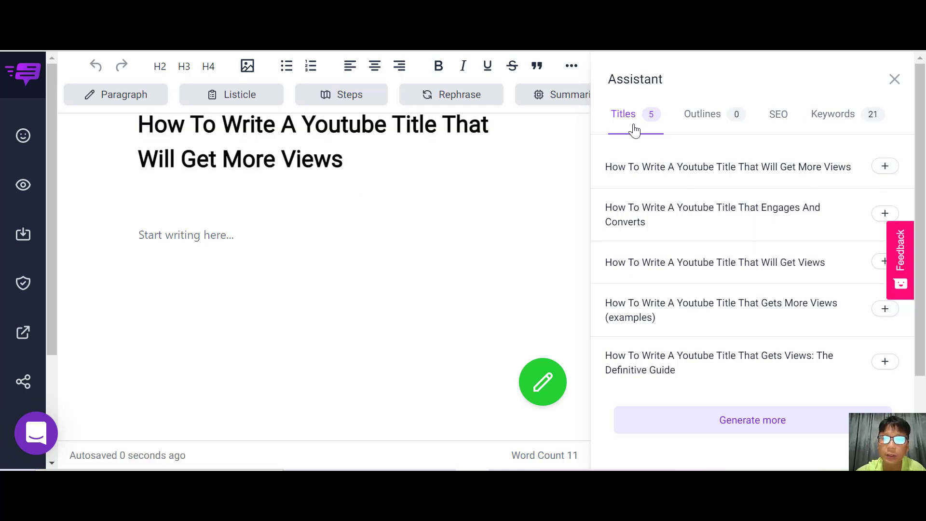
Generate an AI outline and insert it into the post body.
left_click(698, 117)
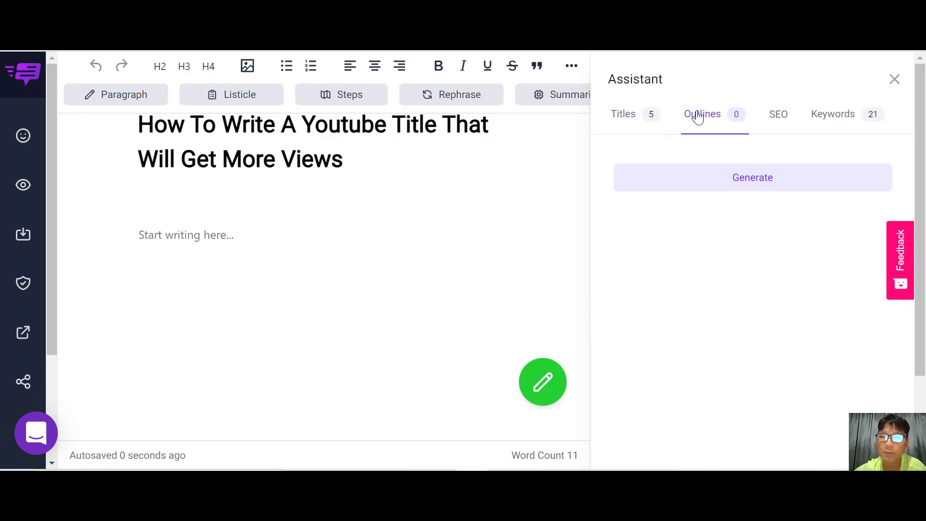
left_click(762, 187)
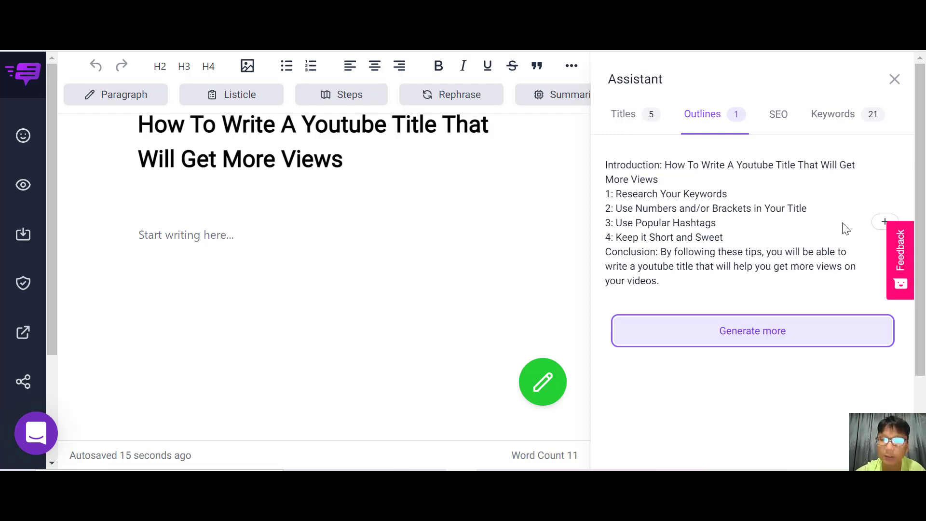
left_click(884, 223)
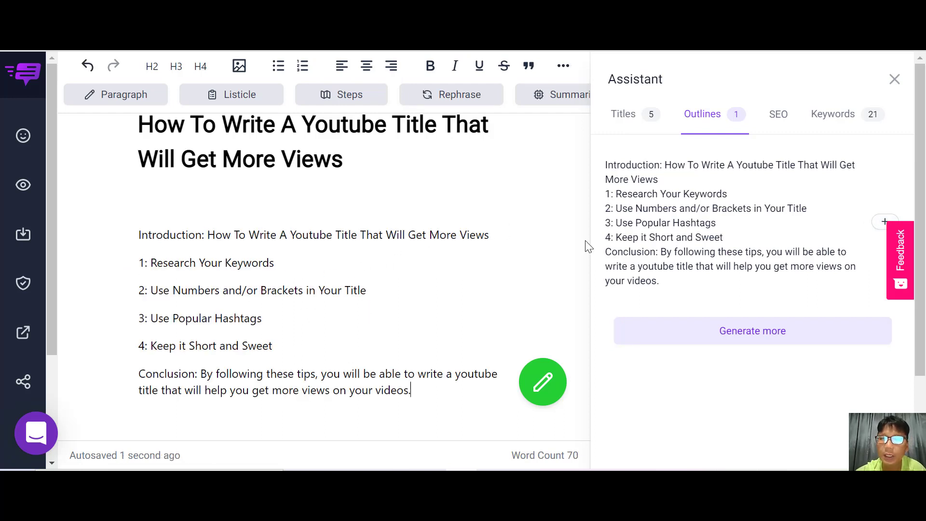
Set the post's featured image to the Unsplash close-up photo of a black Samsung smartphone.
left_click(781, 129)
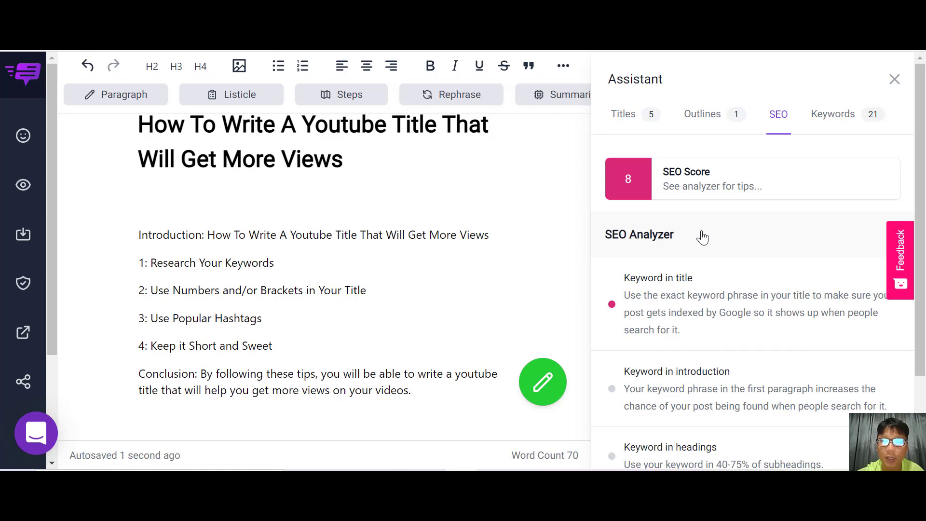
scroll(702, 236, "down", 3)
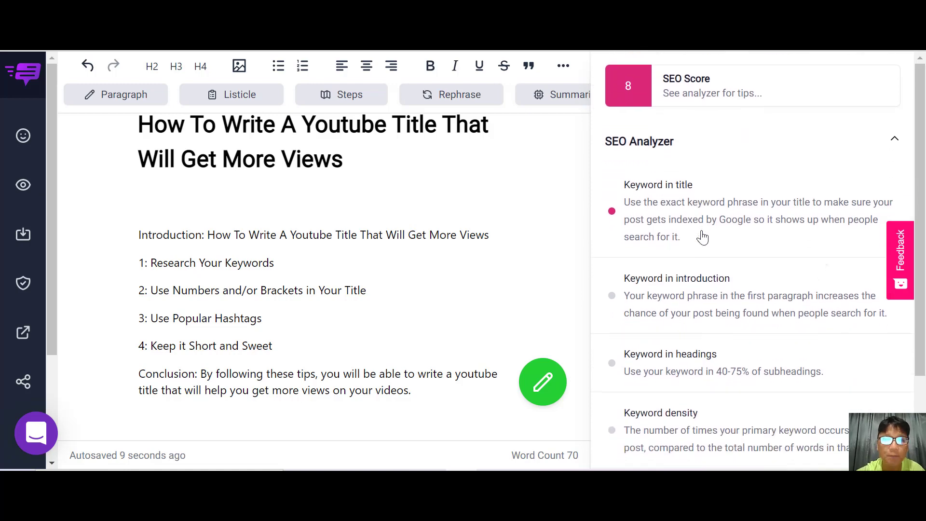
scroll(700, 235, "up", 2)
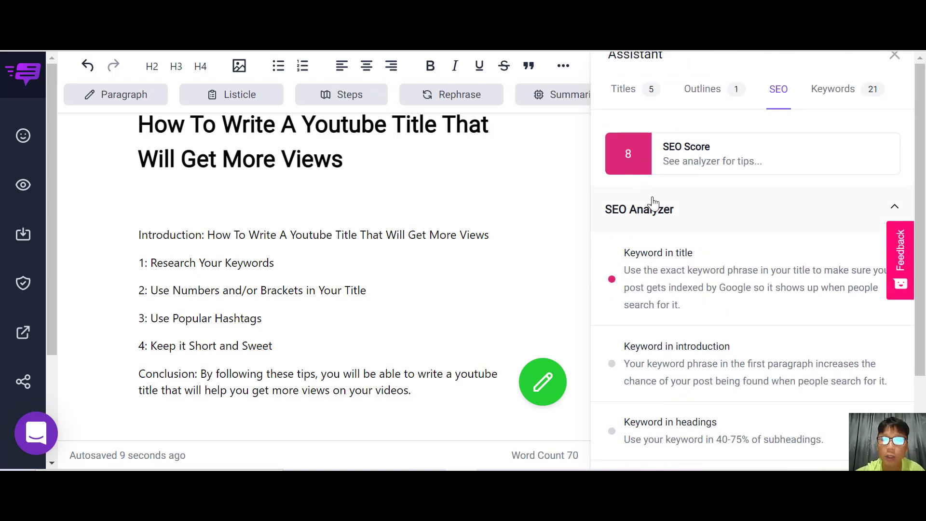
scroll(653, 202, "down", 10)
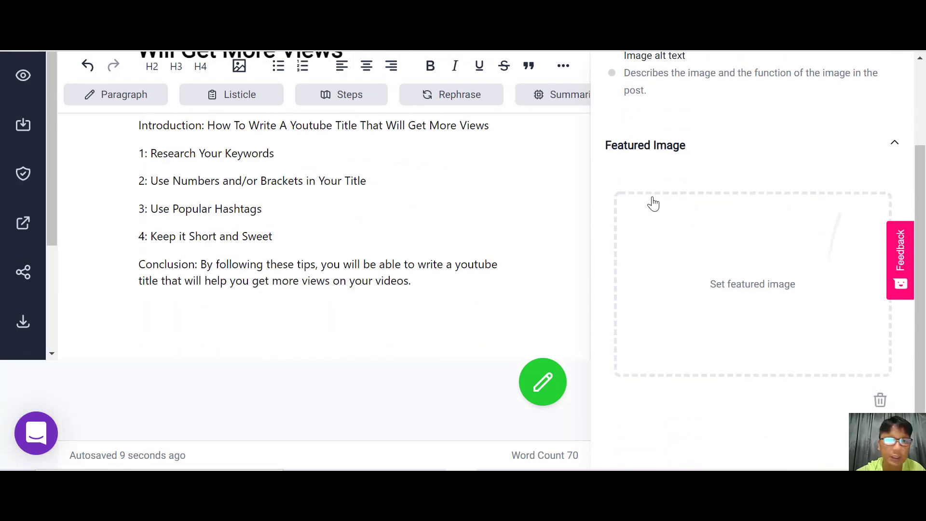
left_click(731, 291)
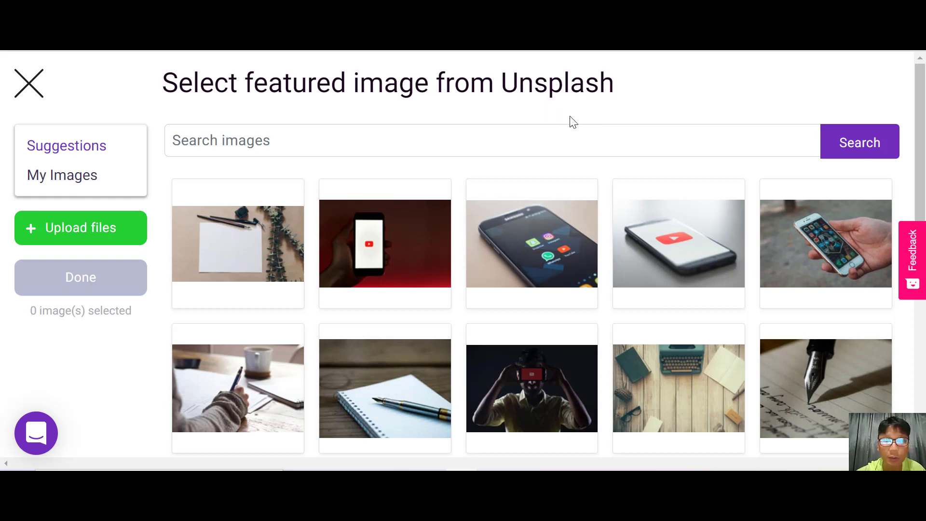
scroll(674, 147, "down", 3)
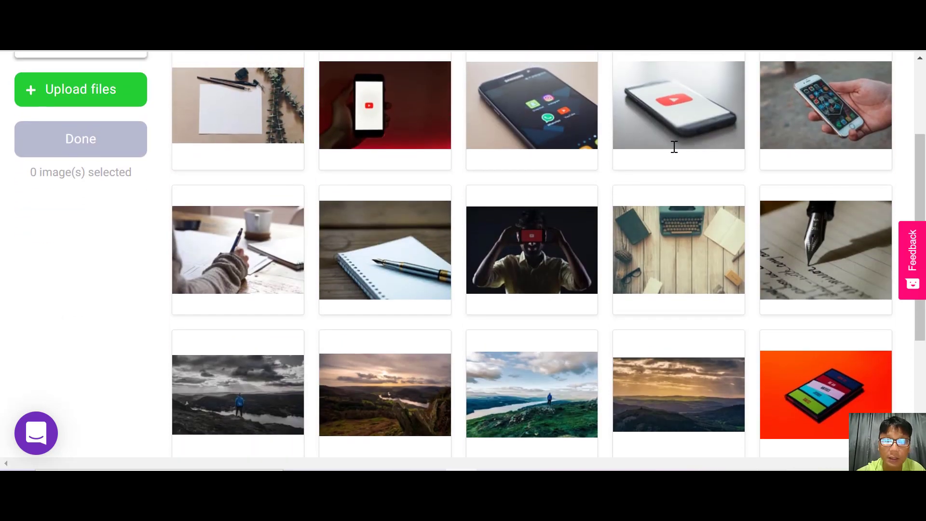
scroll(674, 146, "up", 3)
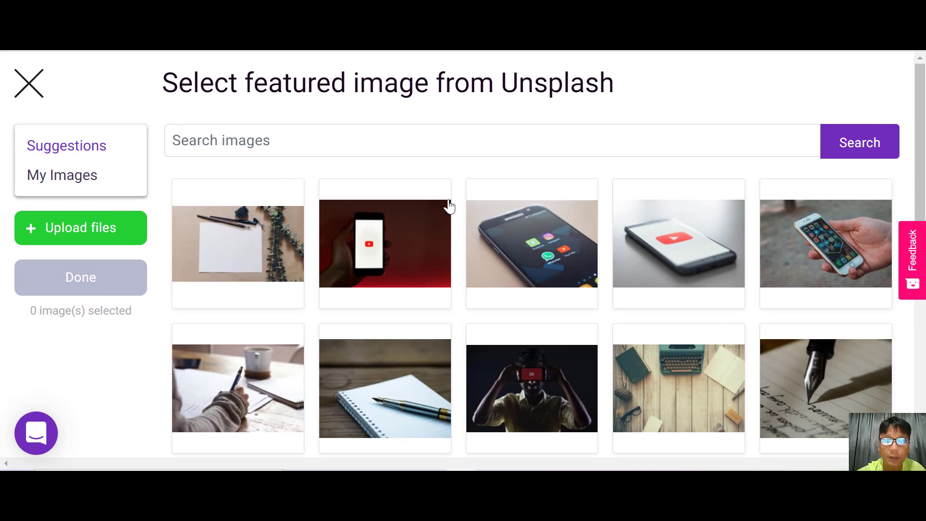
mouse_move(518, 246)
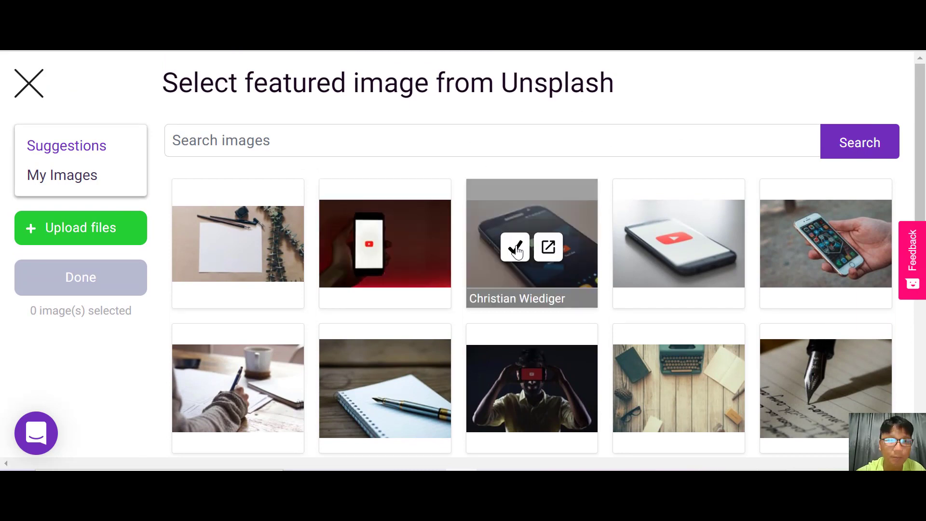
left_click(515, 249)
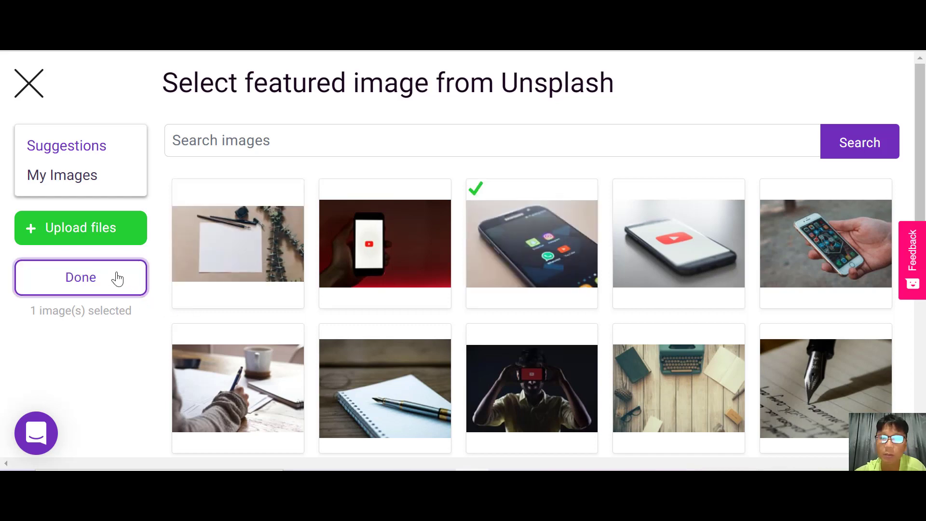
left_click(81, 277)
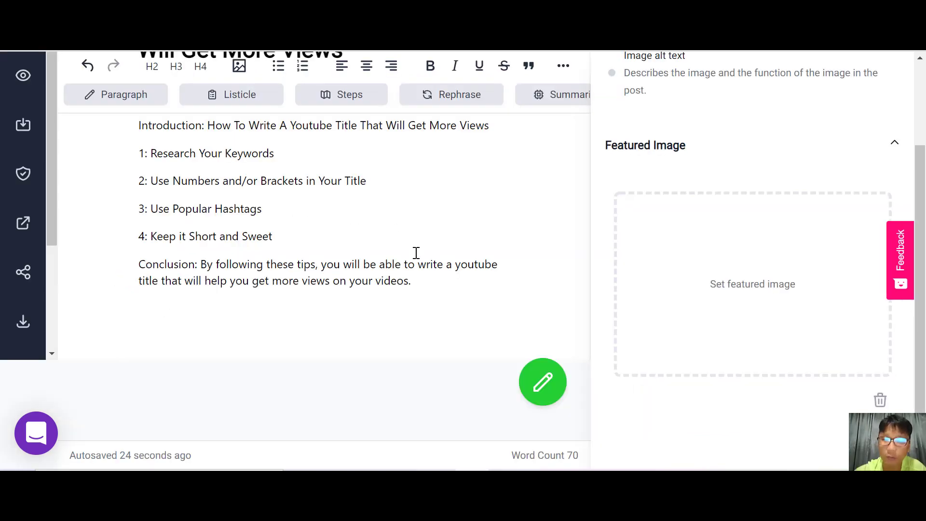
Review the featured image's alt text and title meta fields.
scroll(416, 253, "up", 3)
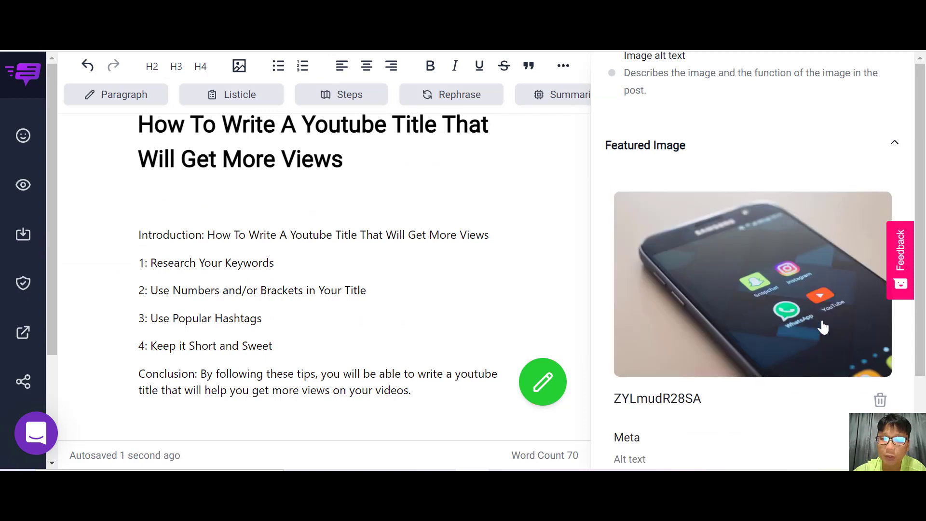
scroll(769, 289, "down", 3)
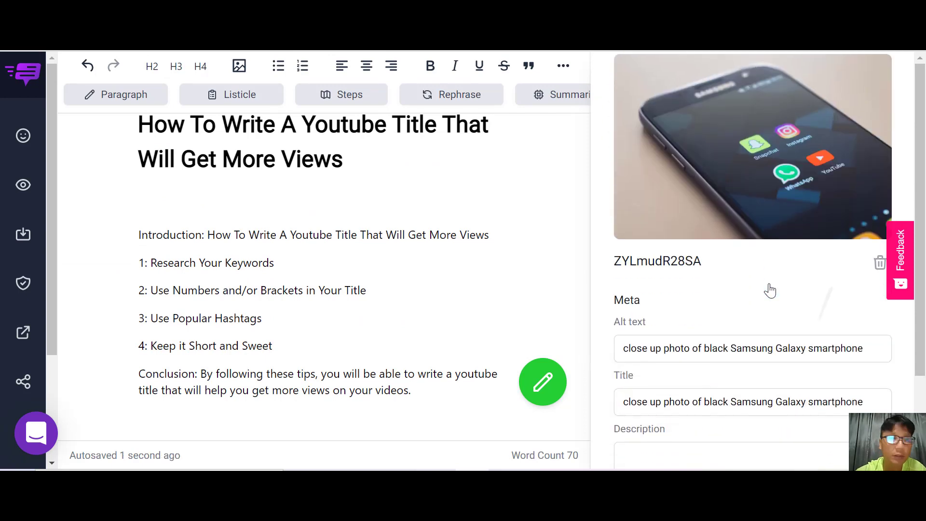
left_click_drag(879, 353, 680, 348)
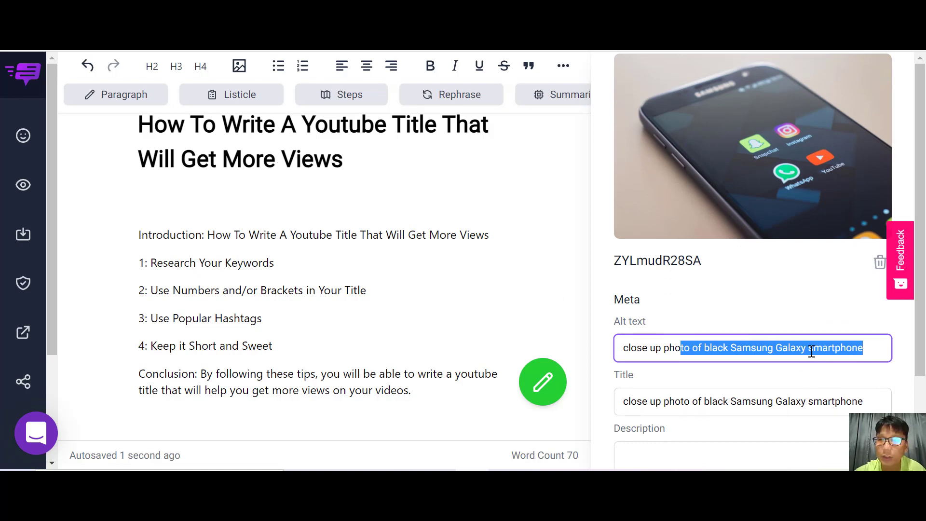
scroll(811, 352, "up", 2)
scroll(812, 352, "up", 10)
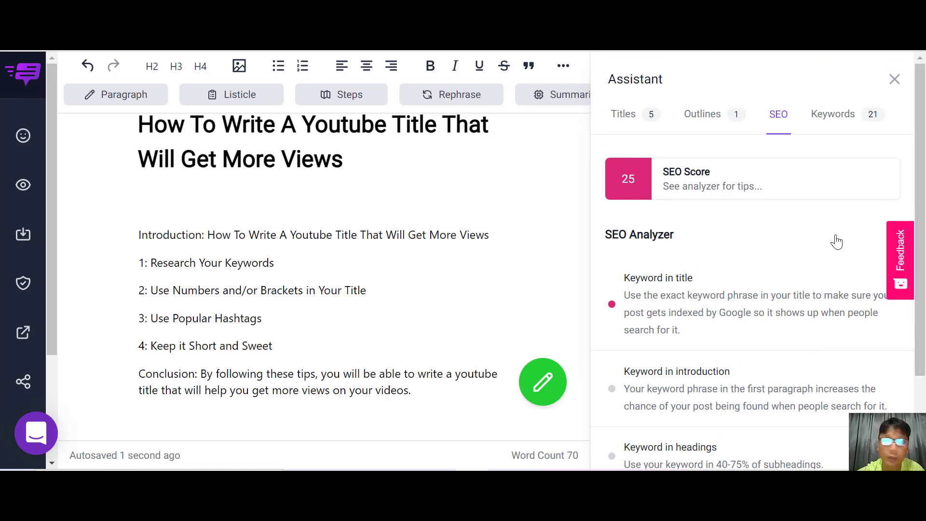
Browse the Assistant's keyword lists and close the Assistant panel.
left_click(844, 124)
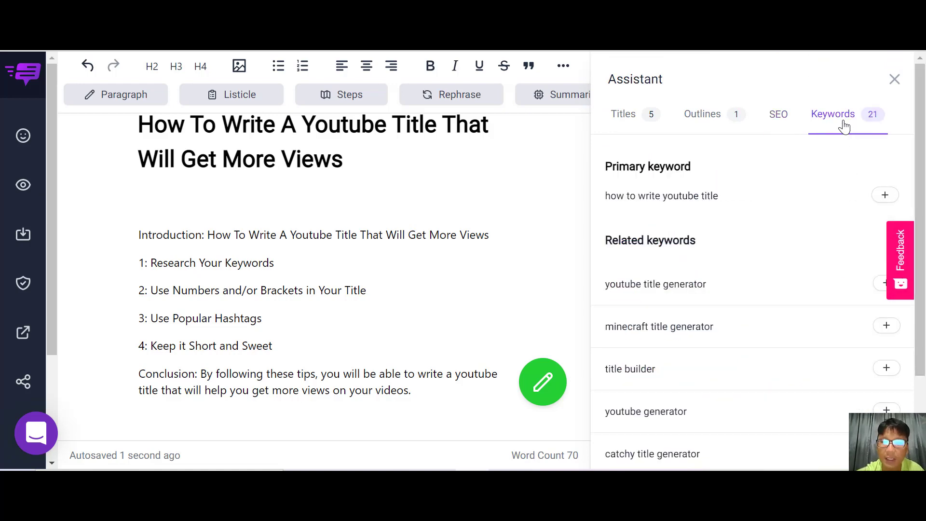
scroll(843, 126, "down", 1)
scroll(844, 126, "up", 1)
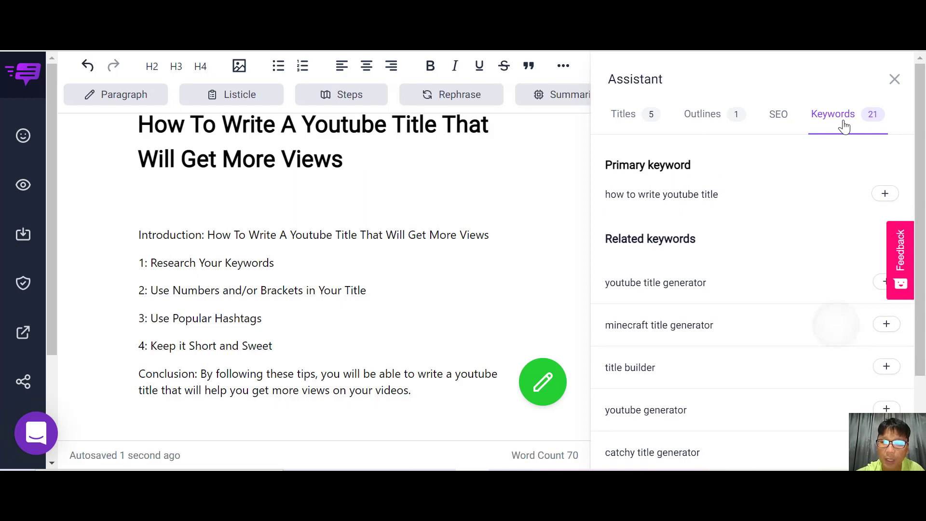
scroll(844, 126, "down", 1)
scroll(844, 126, "down", 7)
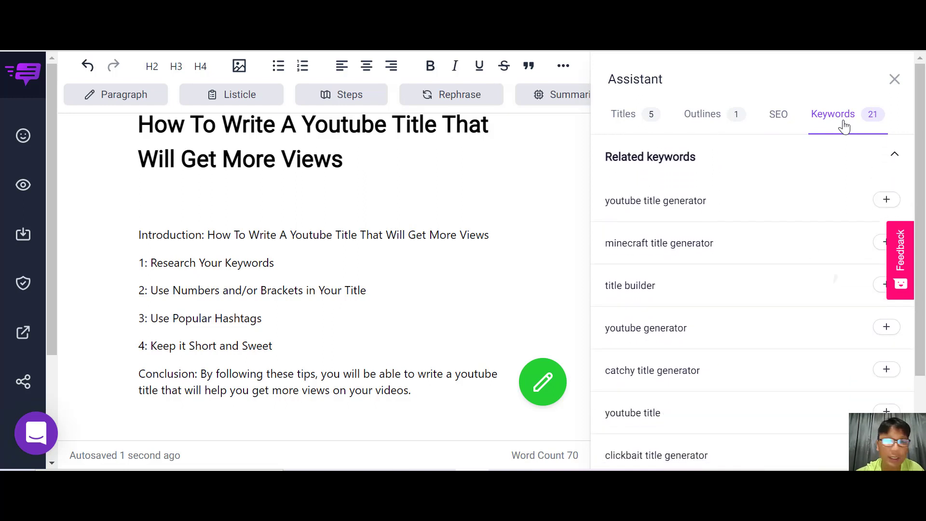
scroll(843, 126, "down", 8)
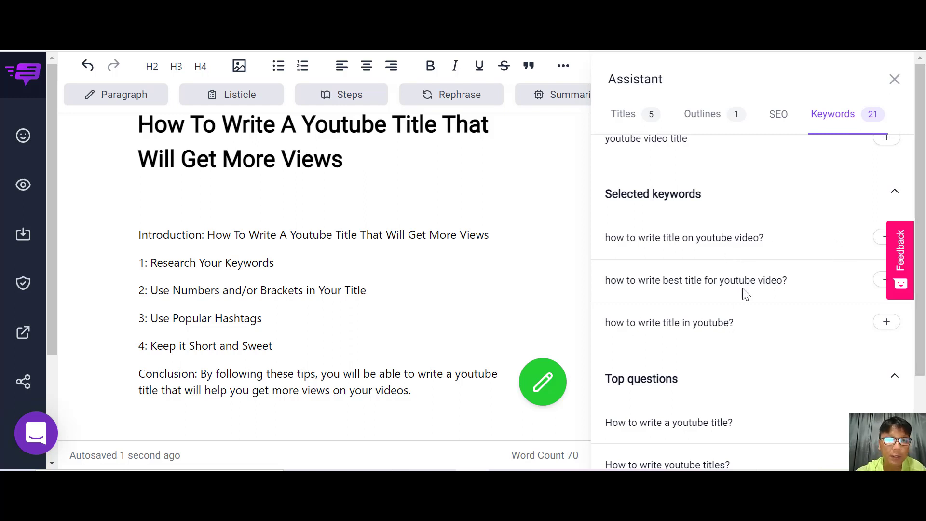
scroll(745, 293, "down", 3)
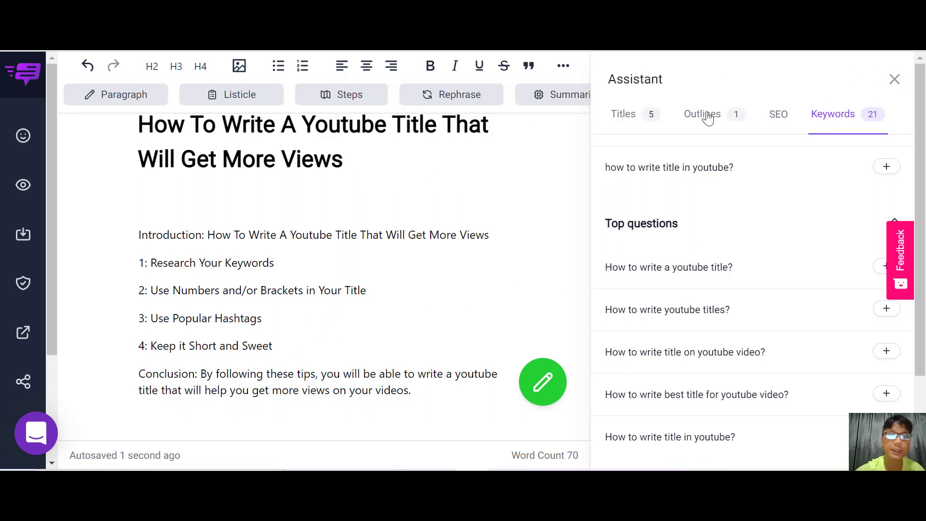
left_click(894, 79)
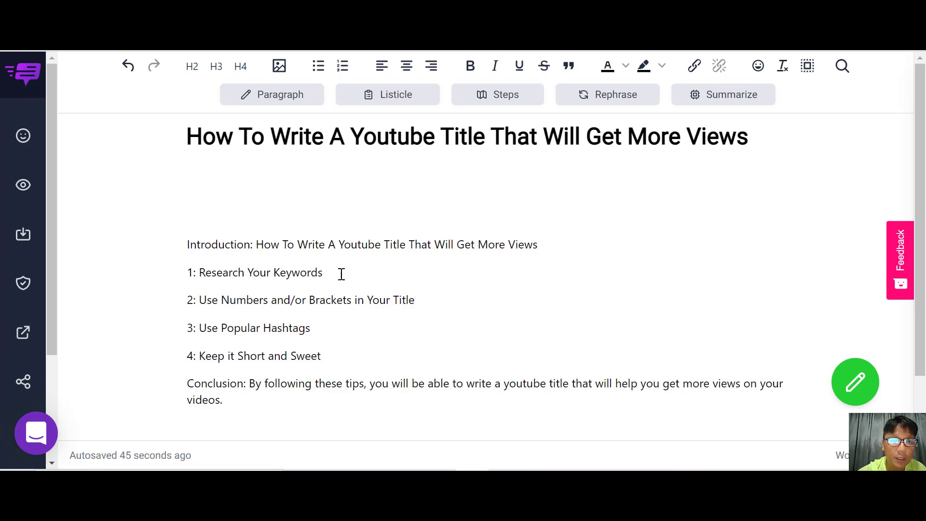
Generate an AI paragraph under the "Research Your Keywords" heading.
left_click_drag(330, 273, 202, 269)
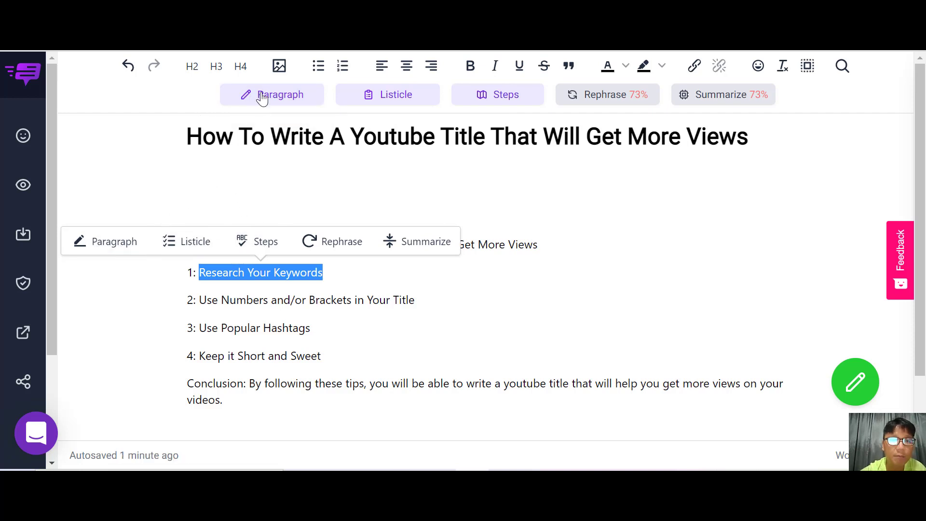
left_click(111, 242)
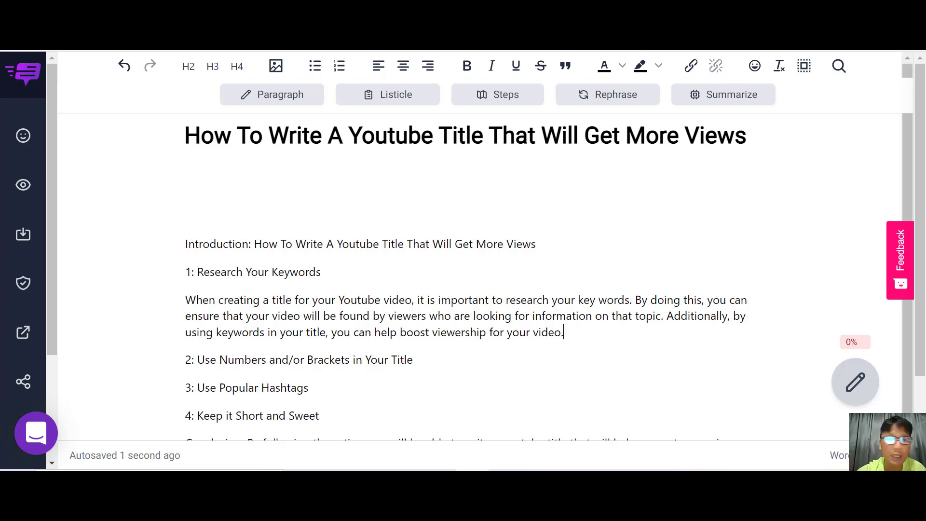
Generate an AI paragraph under the "Use Numbers and/or Brackets in Your Title" heading.
left_click_drag(413, 314, 201, 310)
left_click(283, 95)
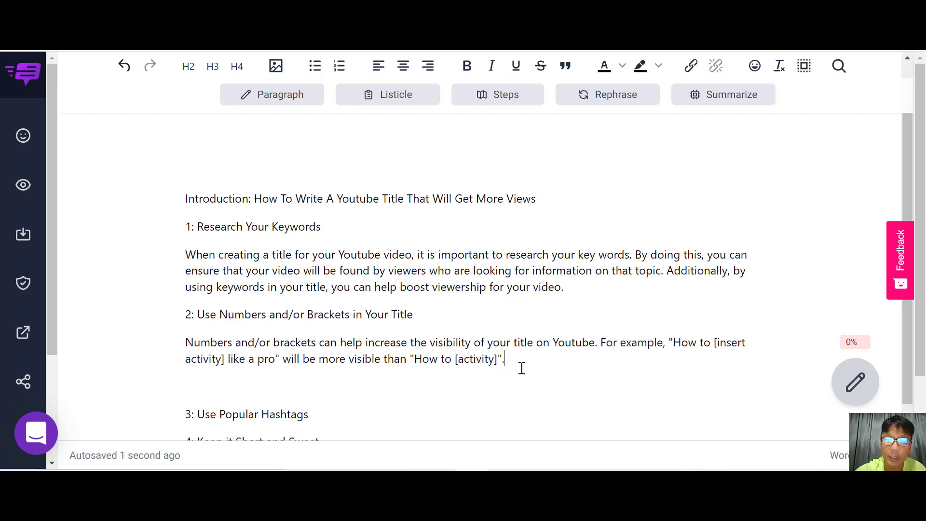
Trim the closing quote and period from the Numbers and/or Brackets paragraph and let the AI writer continue it.
left_click_drag(508, 360, 303, 360)
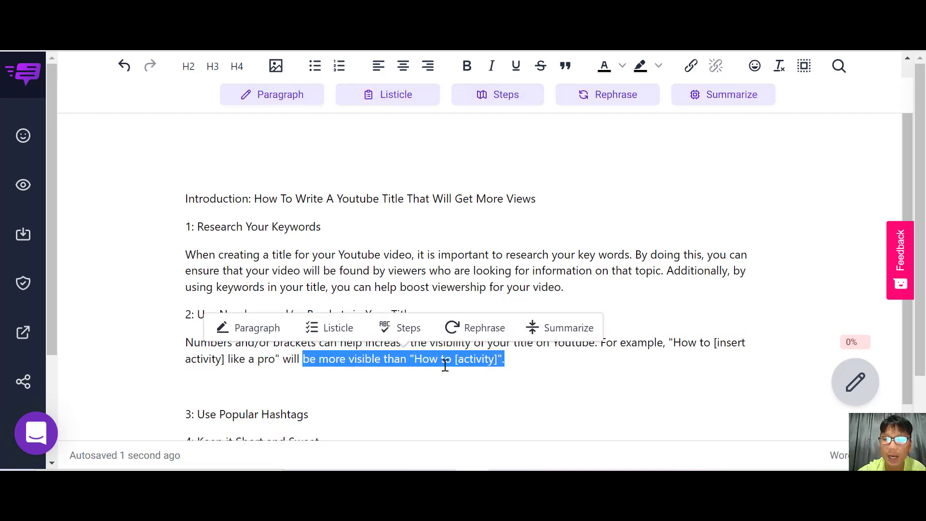
left_click(508, 361)
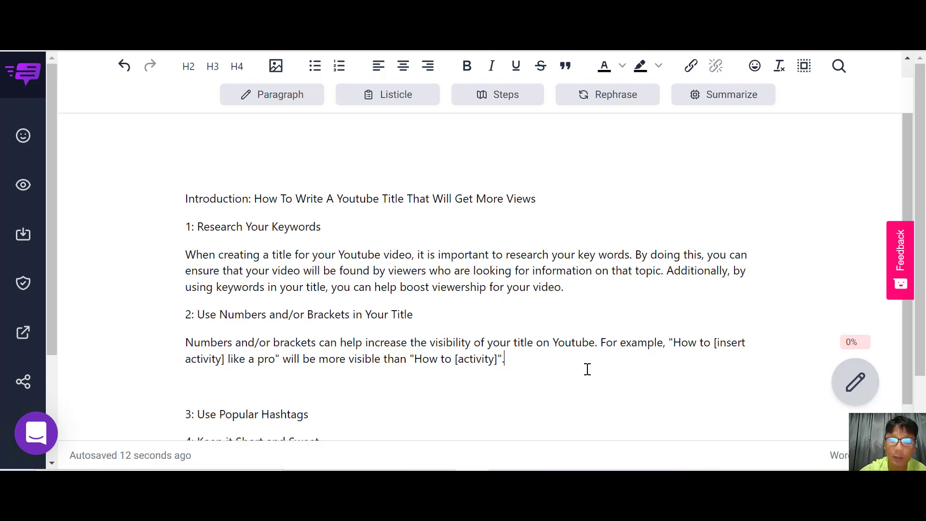
left_click(507, 359)
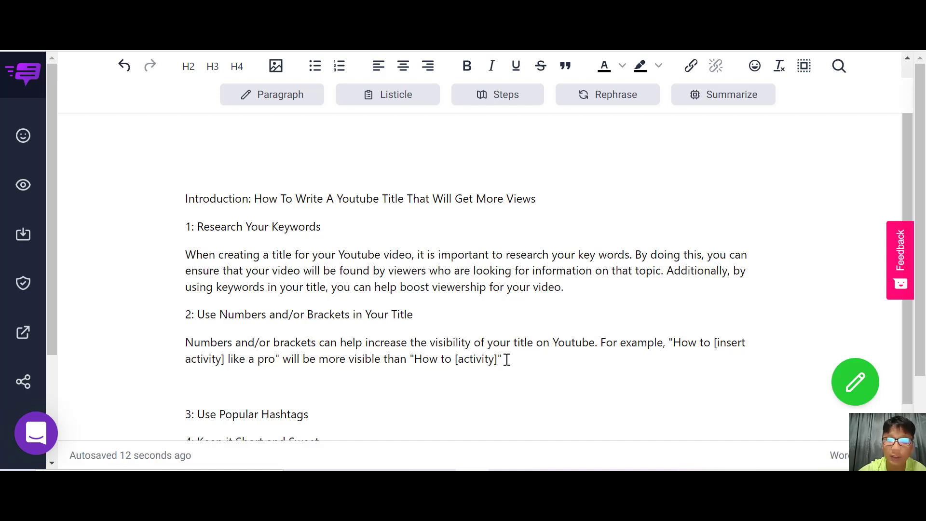
key("BackSpace")
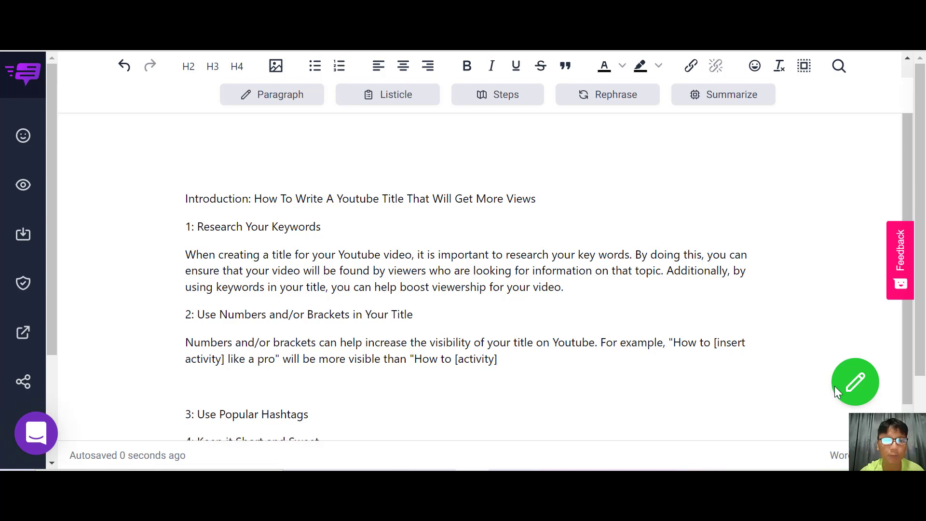
left_click(853, 382)
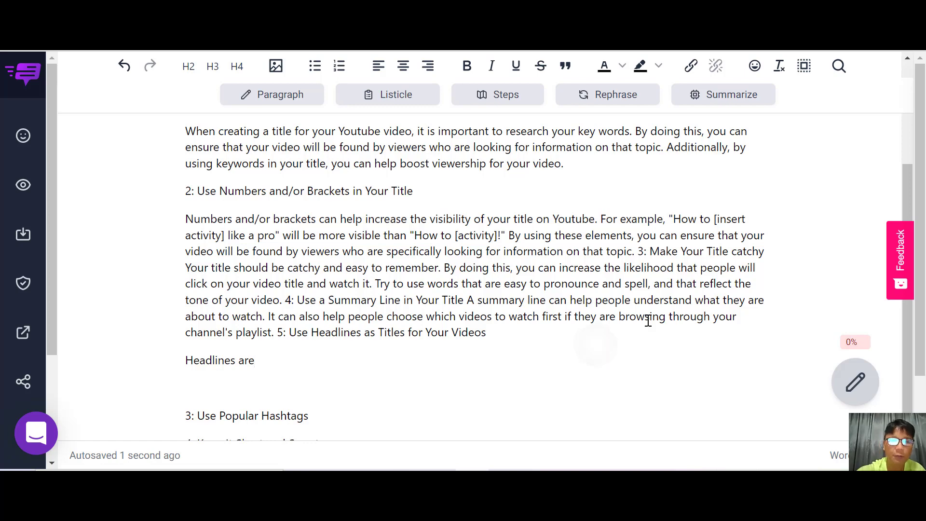
Remove the trailing word "Video" from the paragraph and have the AI writer continue the text again.
scroll(648, 321, "down", 2)
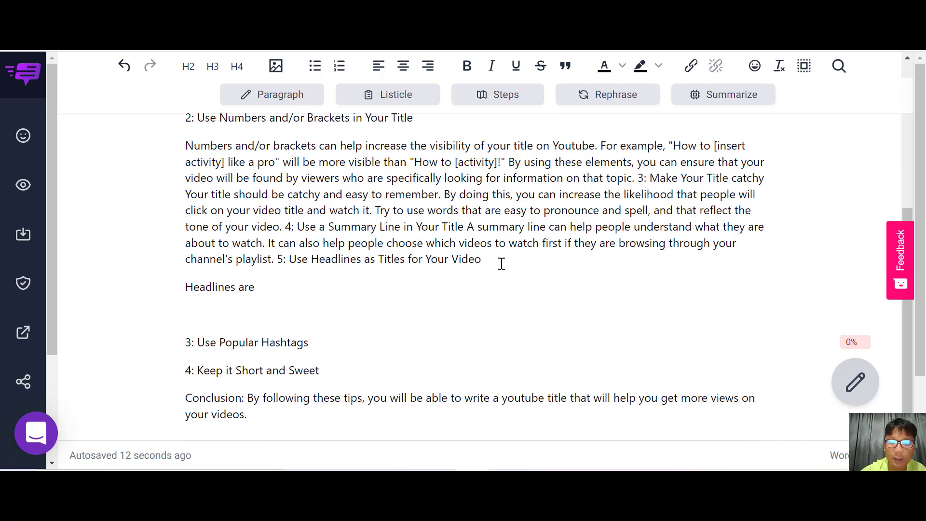
key("BackSpace")
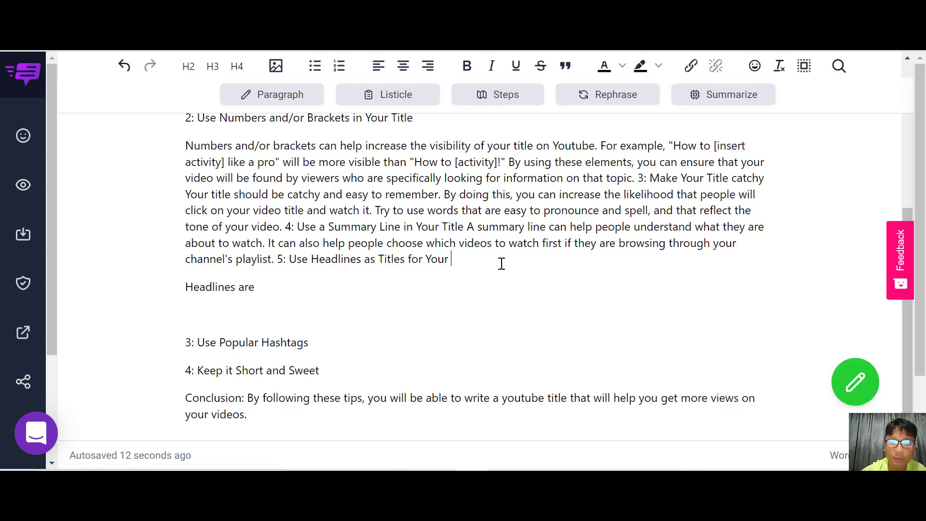
left_click(854, 388)
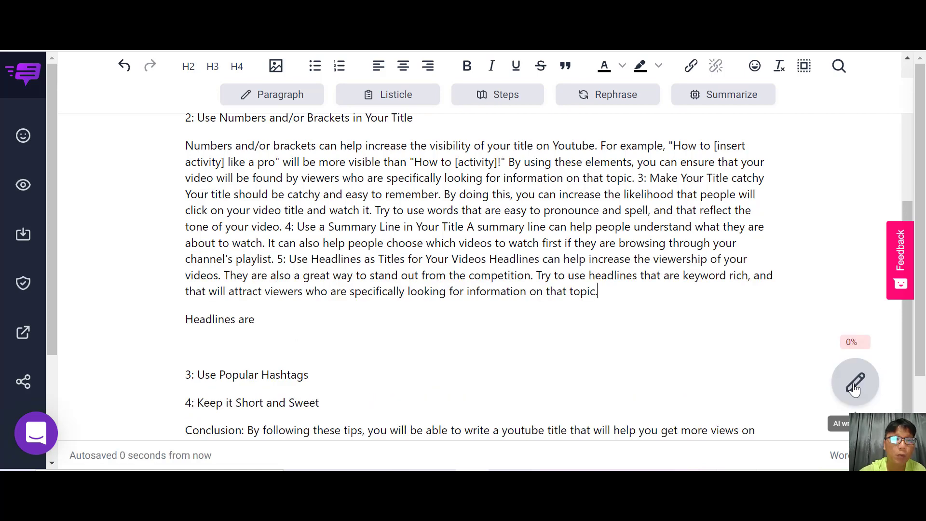
scroll(853, 389, "down", 1)
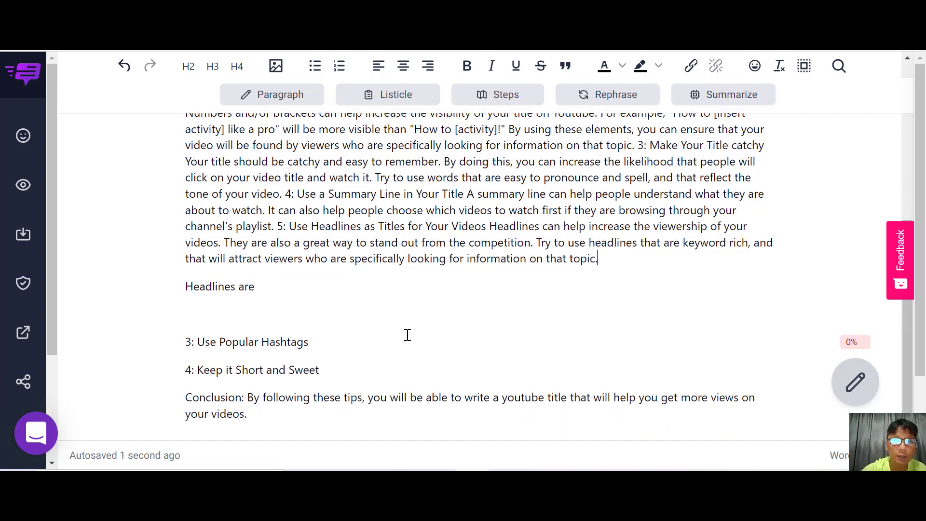
left_click_drag(309, 341, 202, 344)
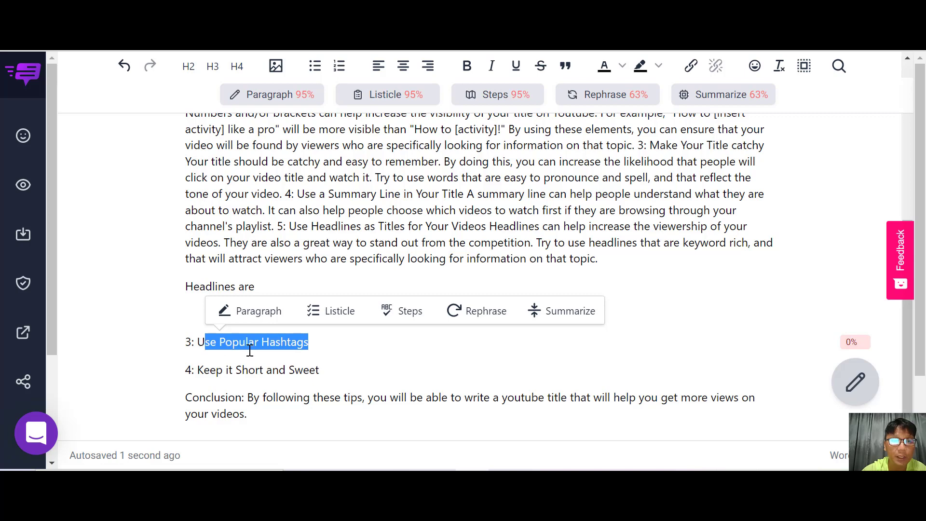
left_click(356, 355)
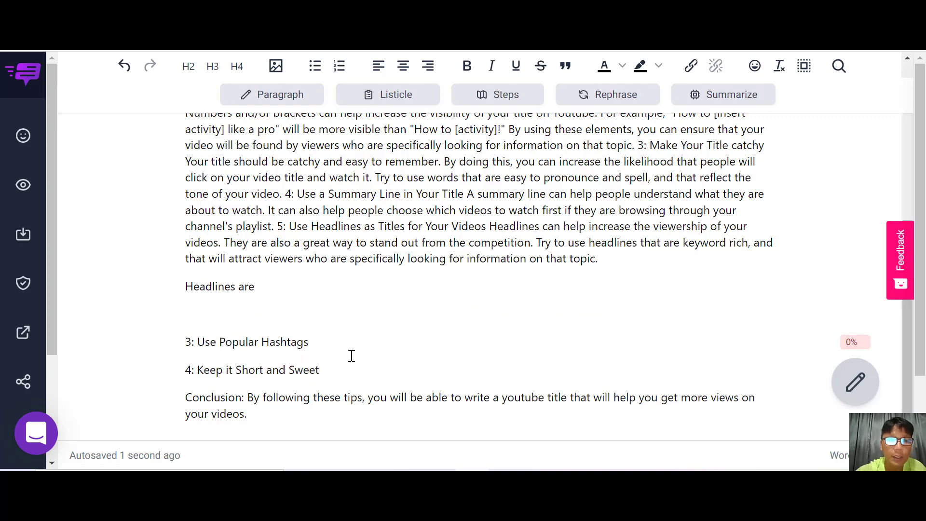
Rephrase the sentence about using keyword-rich headlines with the AI Rephrase tool.
scroll(400, 264, "up", 1)
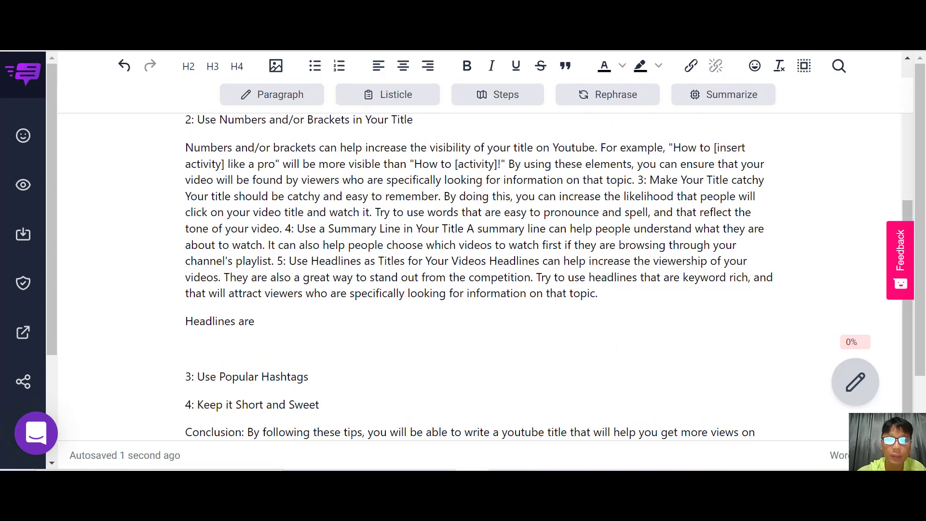
left_click_drag(536, 277, 603, 293)
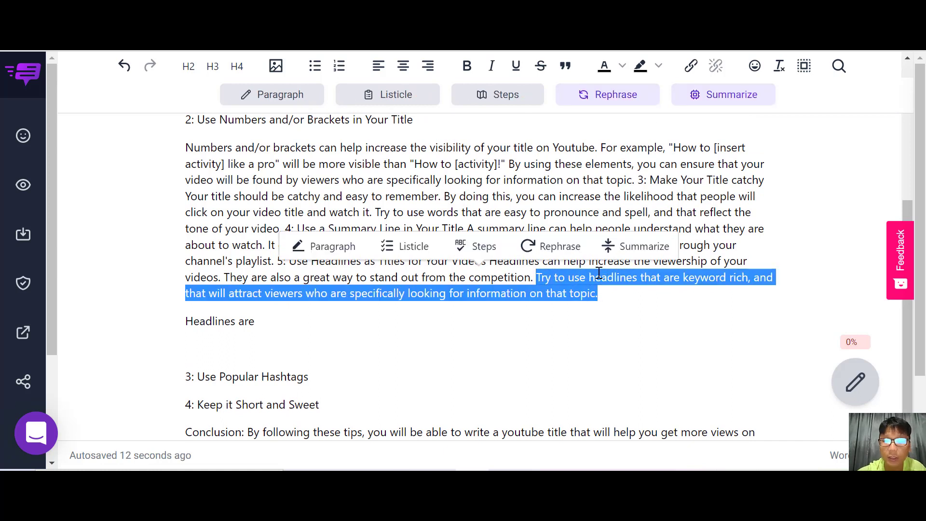
left_click(560, 245)
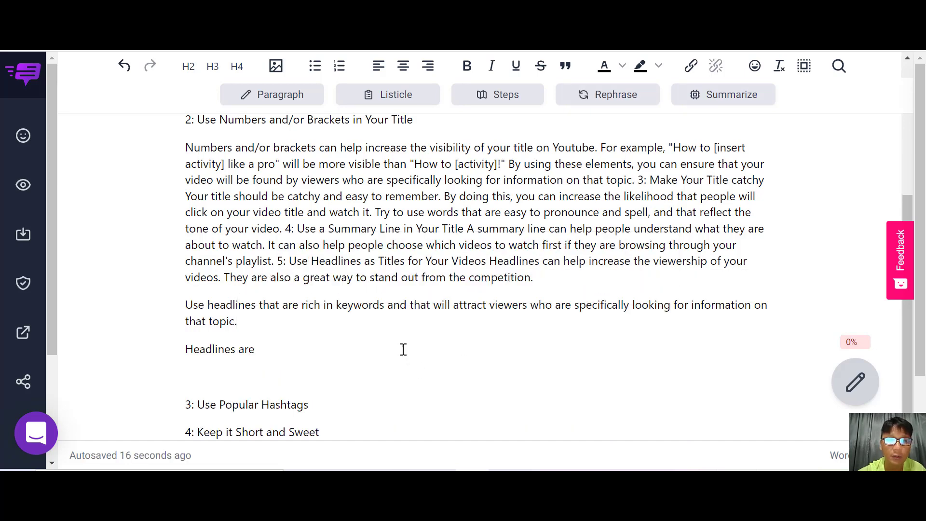
Generate an AI paragraph under the "Use Popular Hashtags" heading.
scroll(403, 341, "up", 1)
scroll(403, 342, "down", 3)
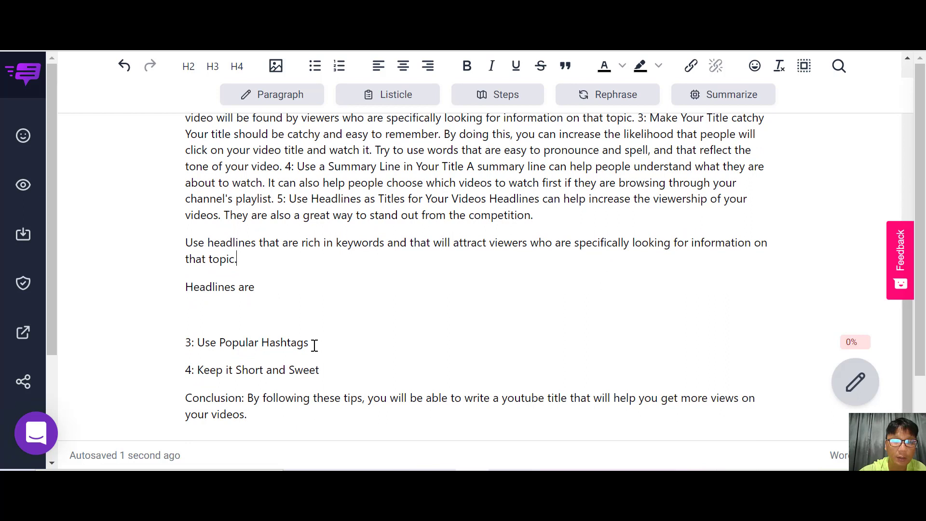
left_click_drag(313, 345, 198, 341)
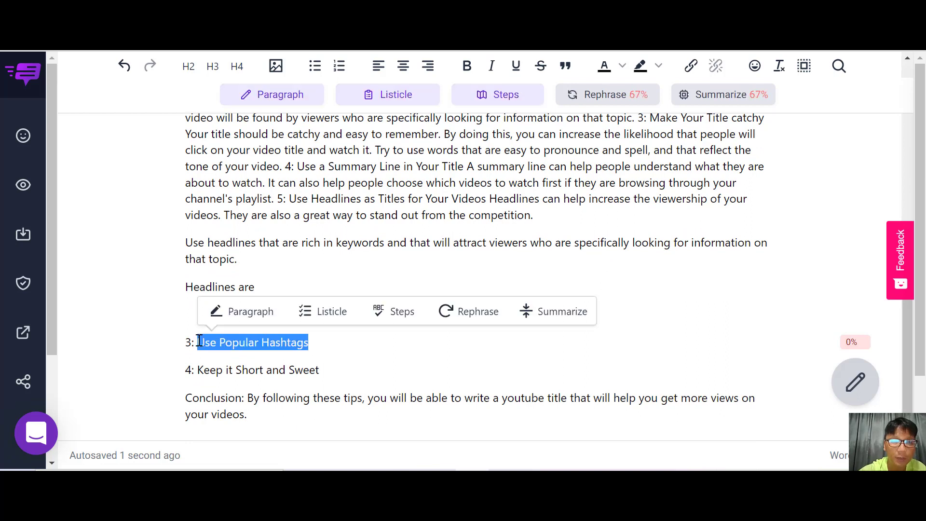
left_click(241, 309)
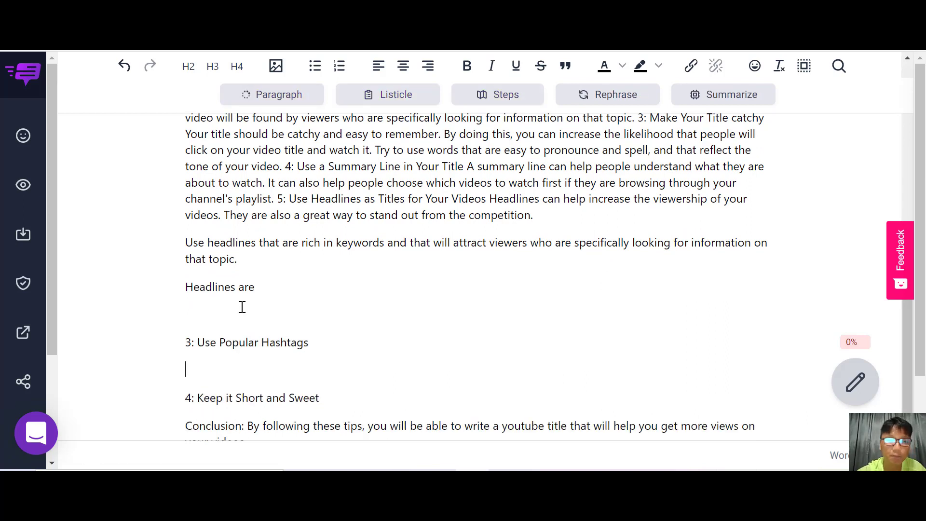
Generate an AI paragraph under the "Keep it Short and Sweet" heading.
scroll(242, 307, "down", 3)
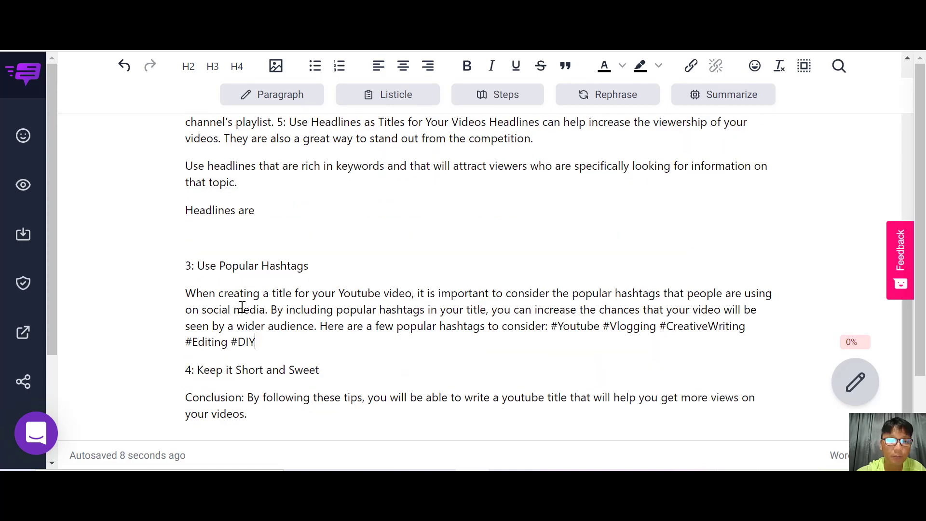
left_click_drag(332, 330, 199, 326)
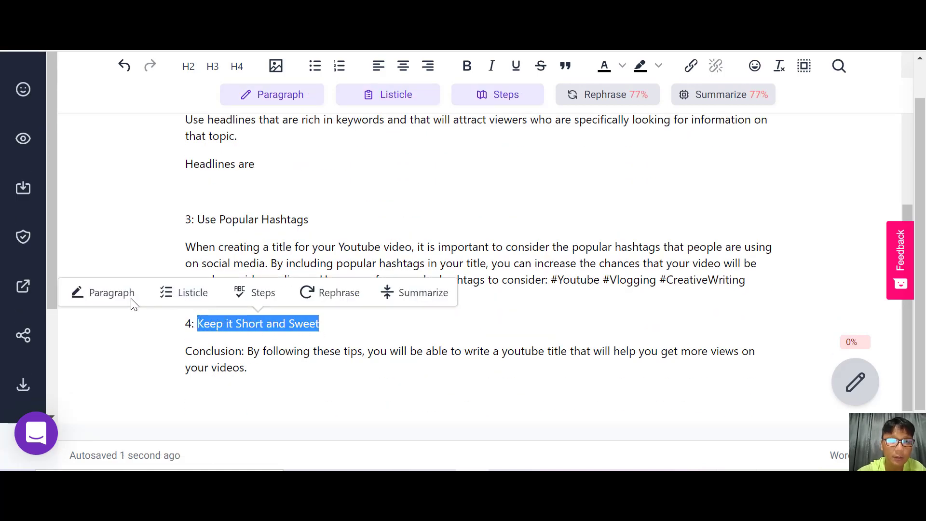
left_click(130, 303)
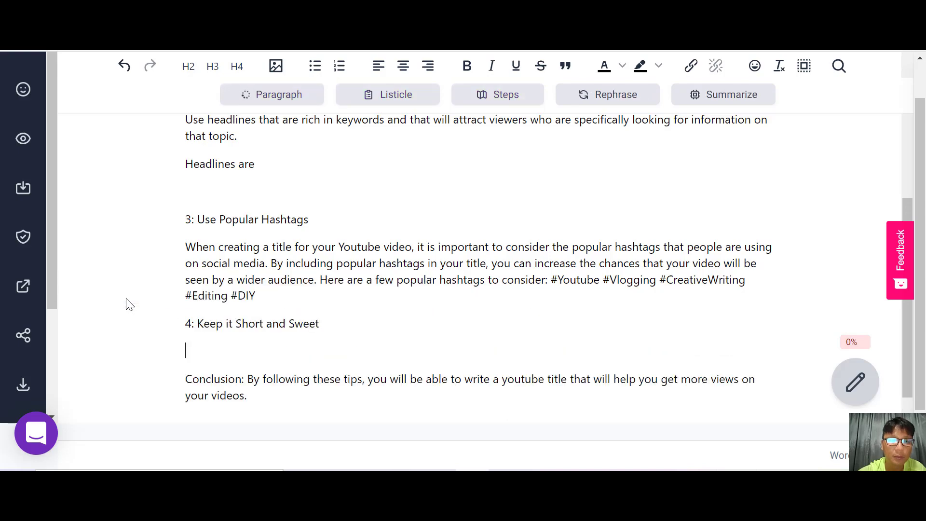
Insert an Unsplash image of a Mac dock after the "Research Your Keywords" paragraph.
scroll(128, 304, "up", 15)
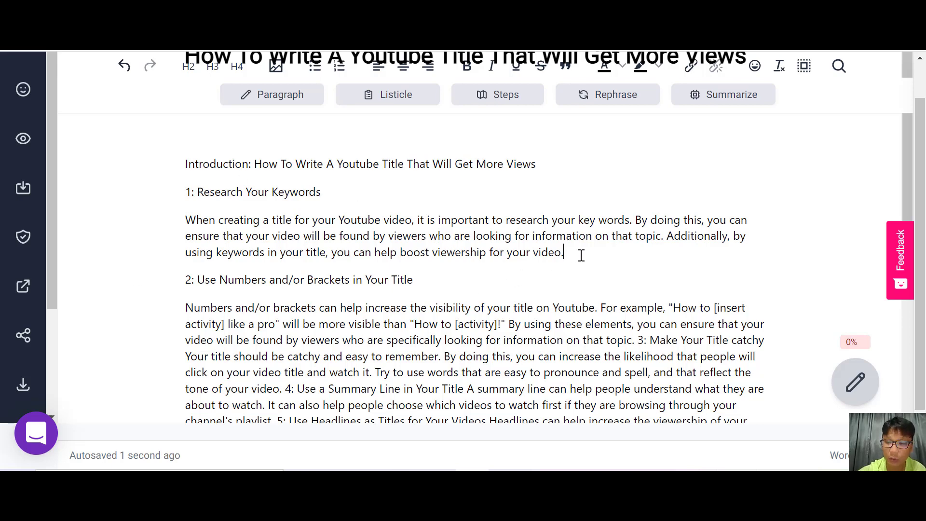
key("Return")
scroll(449, 236, "up", 1)
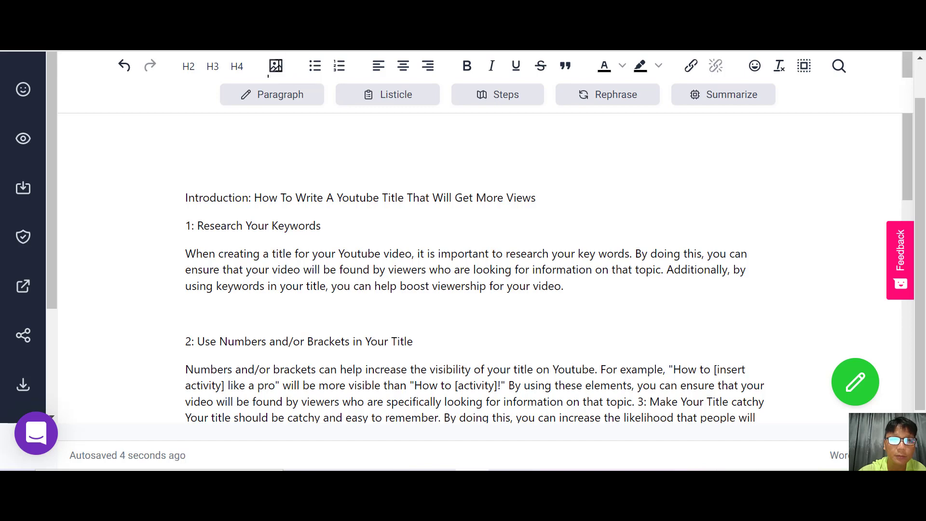
left_click(275, 66)
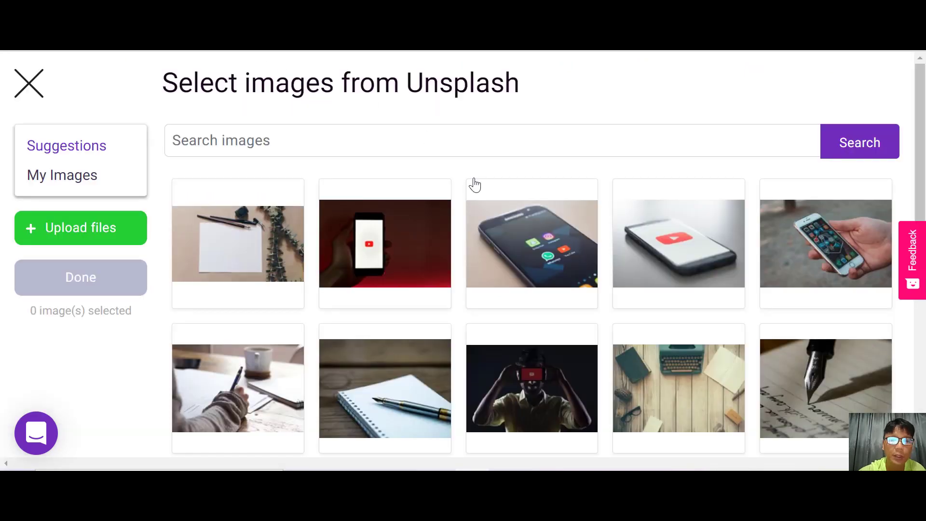
scroll(474, 184, "down", 6)
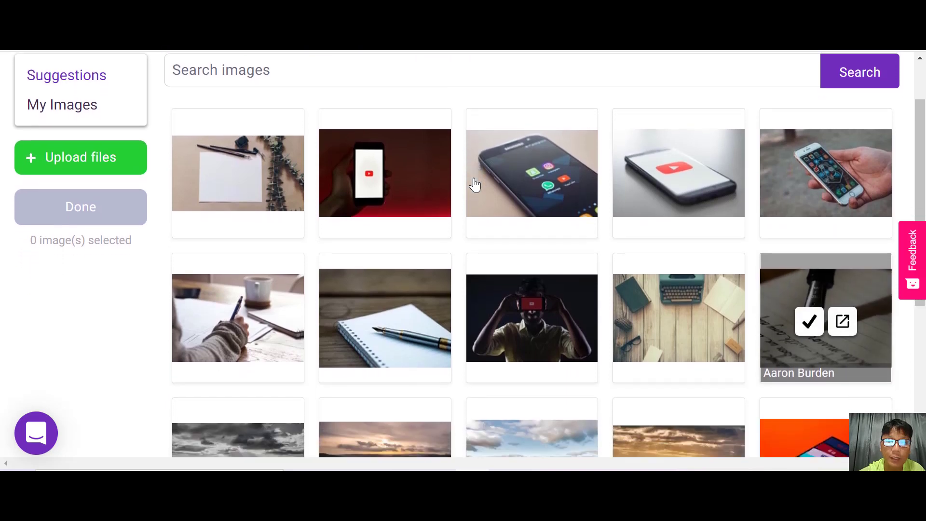
scroll(475, 184, "down", 1)
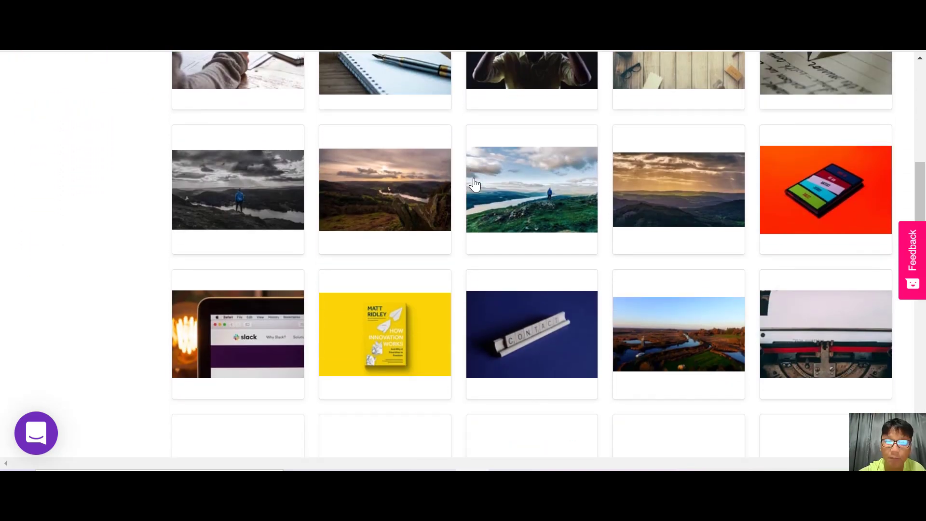
scroll(475, 184, "down", 3)
scroll(475, 184, "down", 1)
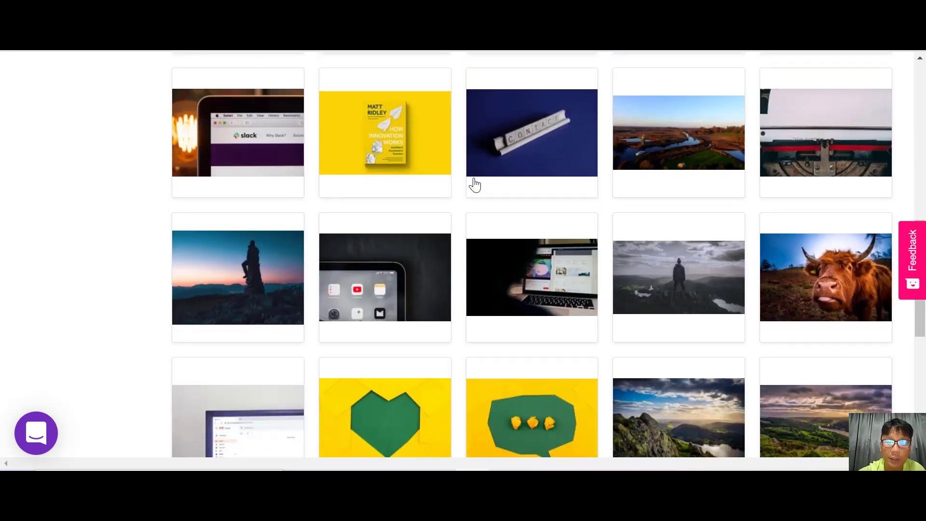
scroll(474, 184, "down", 7)
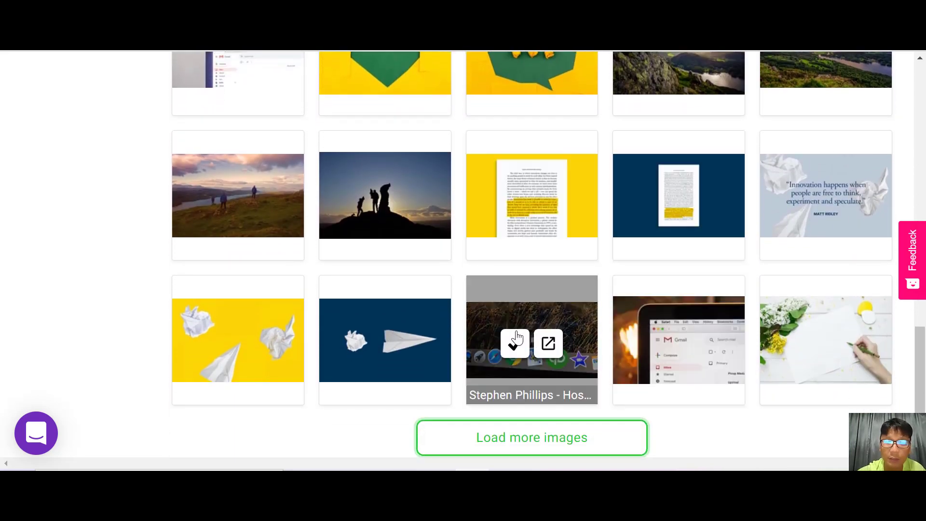
left_click(515, 340)
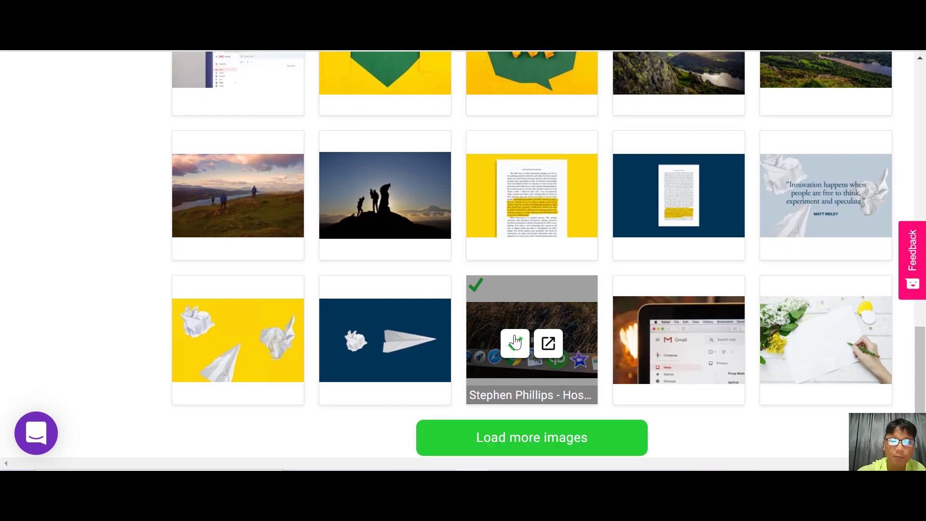
scroll(515, 341, "up", 15)
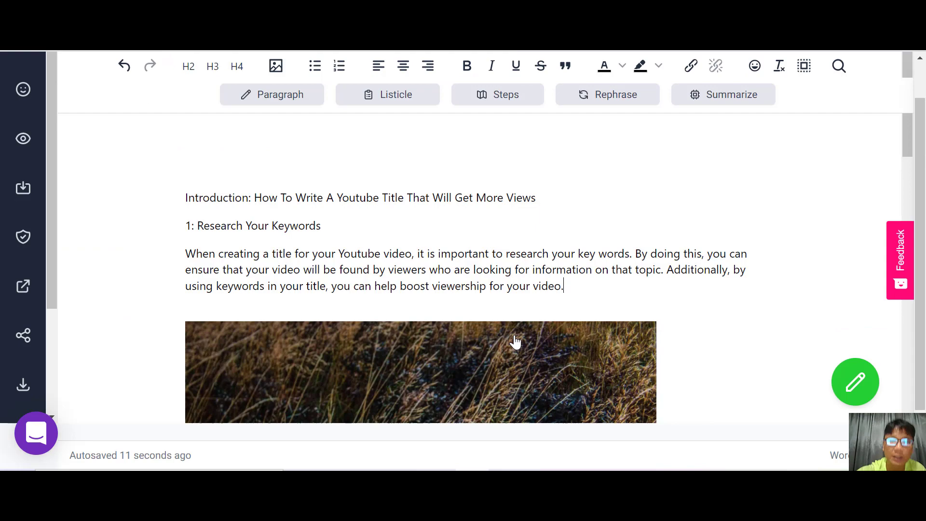
scroll(516, 341, "down", 5)
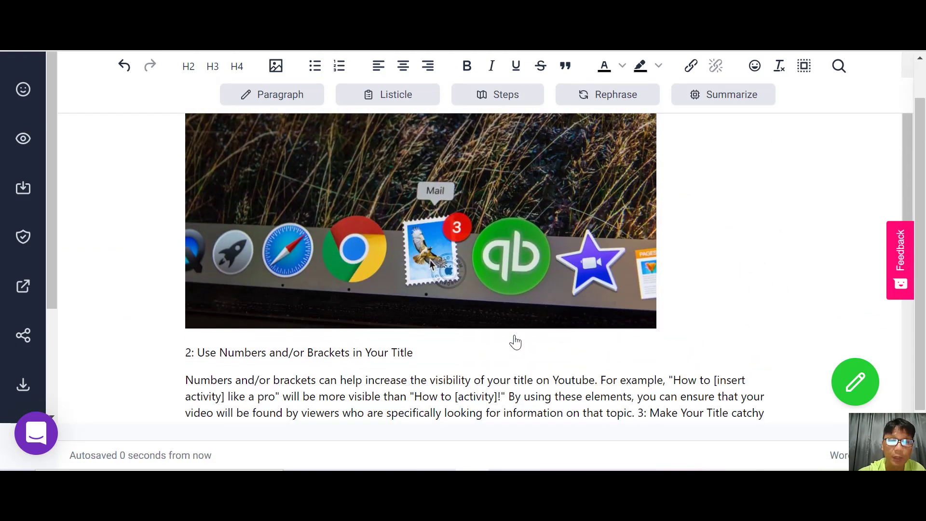
Resize the inserted dock image smaller by dragging its corner handle.
left_click(407, 246)
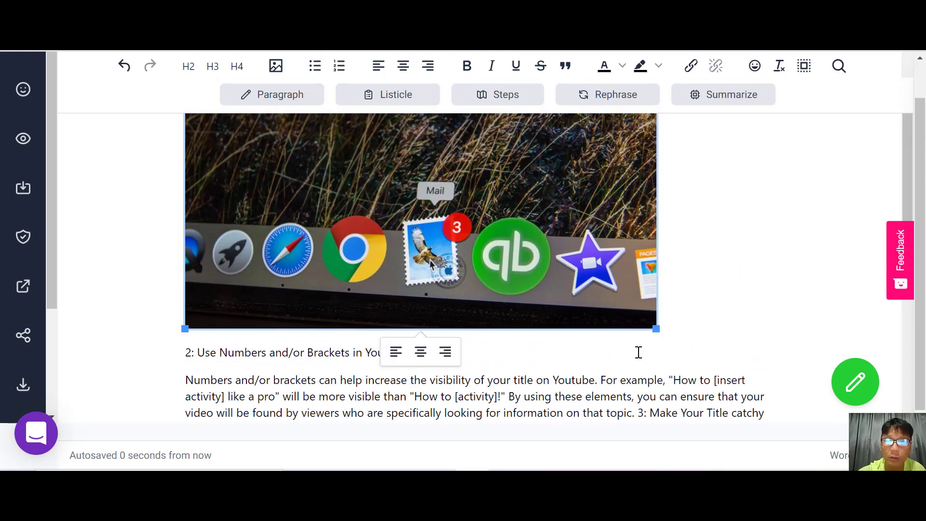
left_click_drag(653, 328, 582, 288)
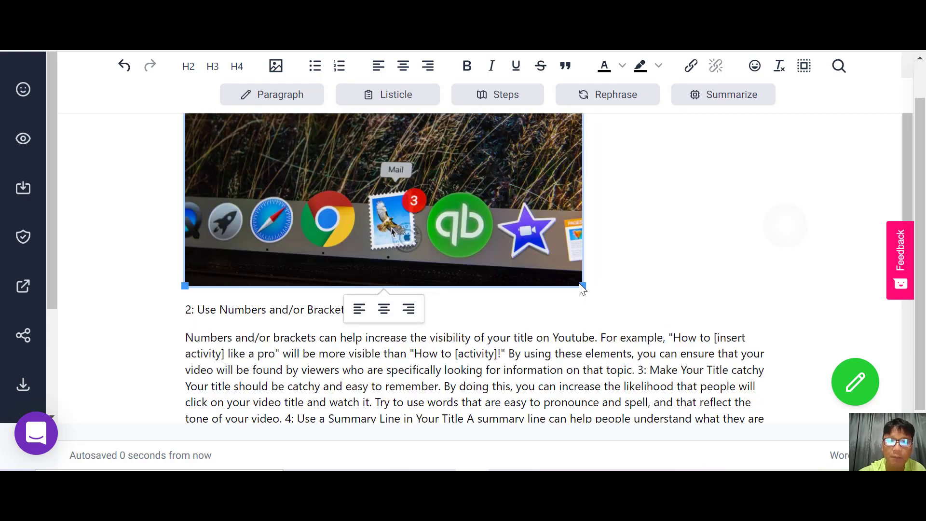
Preview the whole post, scroll through its content, and return to the editor.
scroll(582, 288, "up", 5)
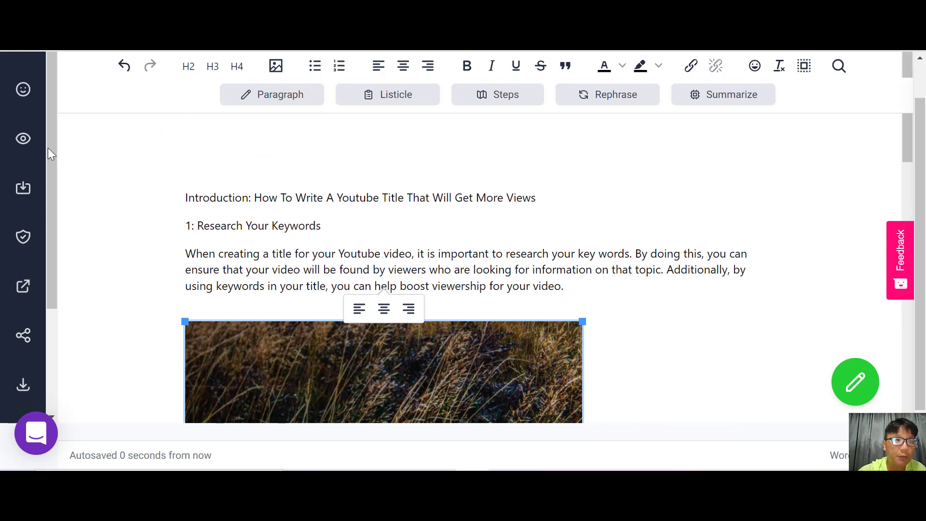
left_click(20, 141)
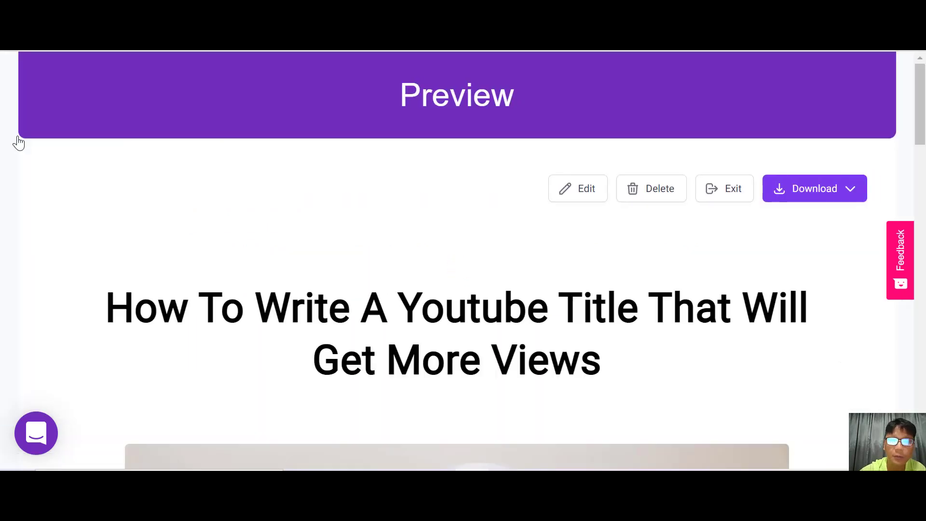
scroll(18, 142, "down", 15)
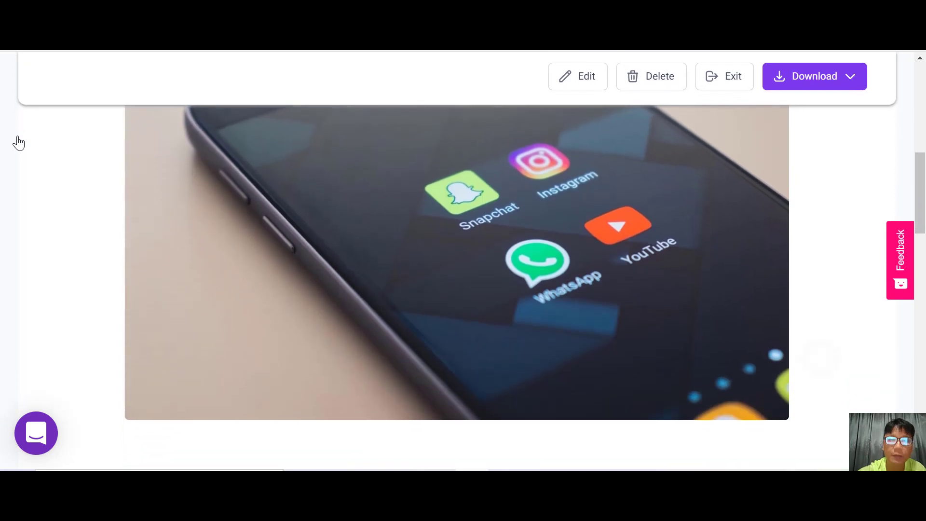
scroll(18, 143, "up", 12)
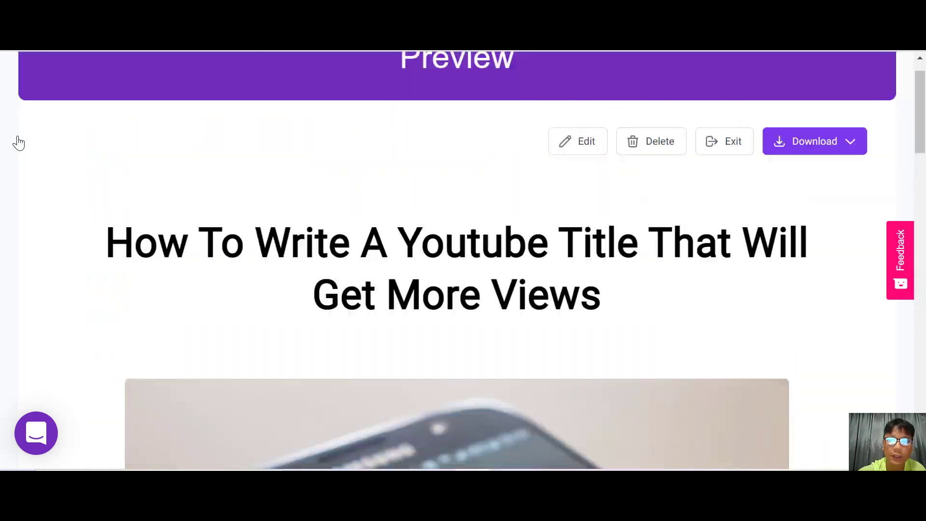
scroll(18, 142, "down", 12)
scroll(18, 143, "down", 1)
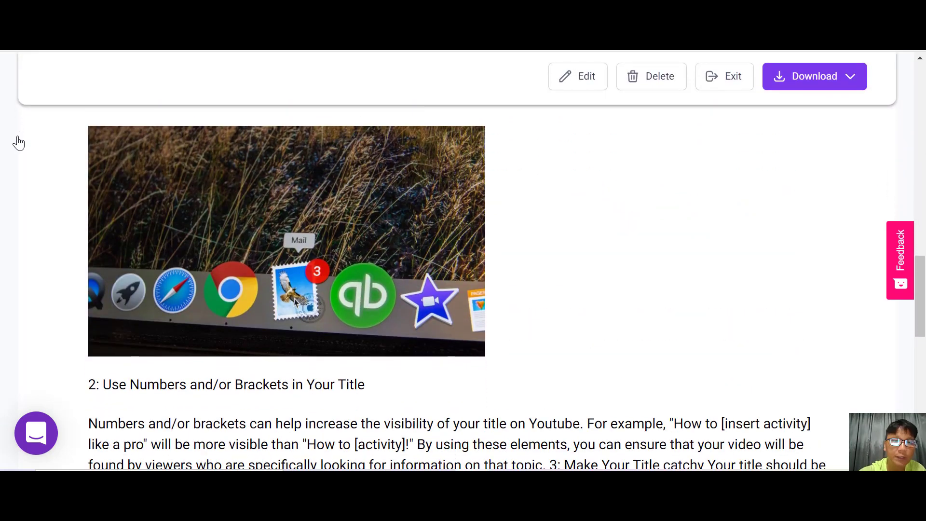
scroll(19, 142, "down", 11)
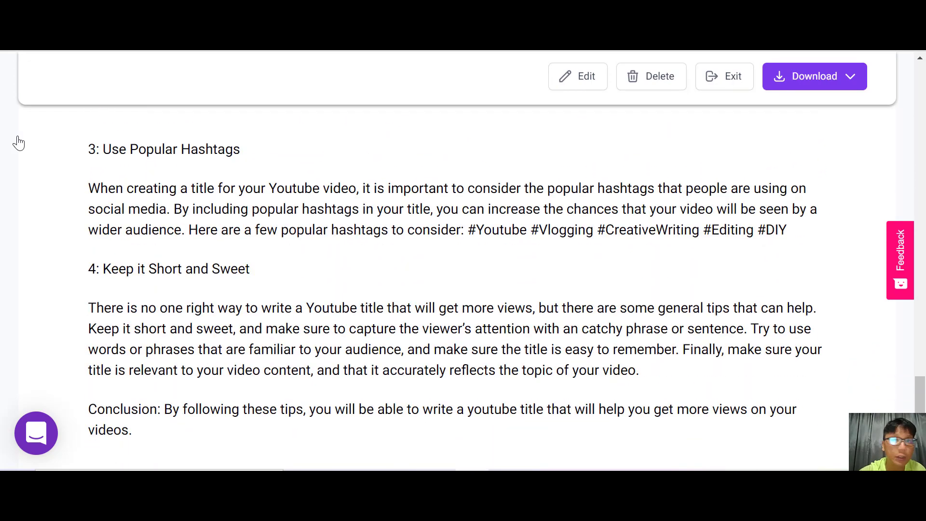
scroll(19, 142, "up", 15)
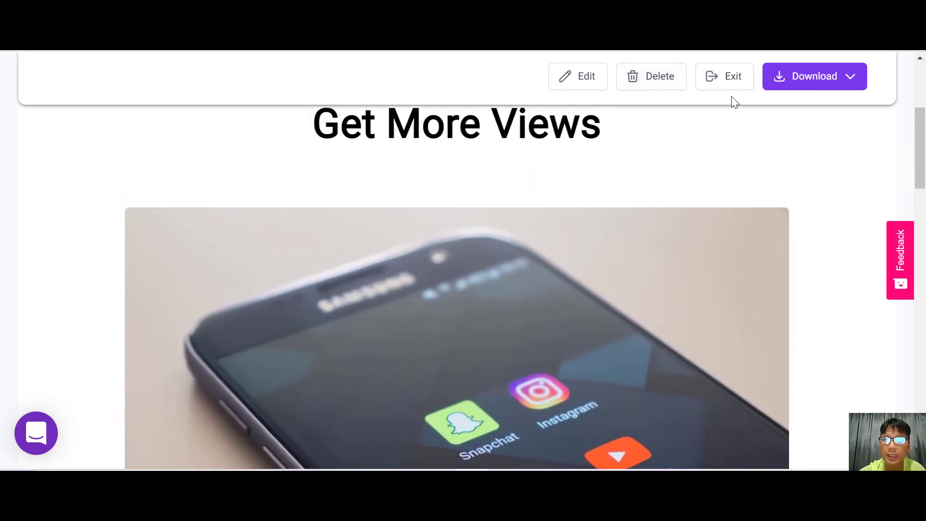
left_click(579, 82)
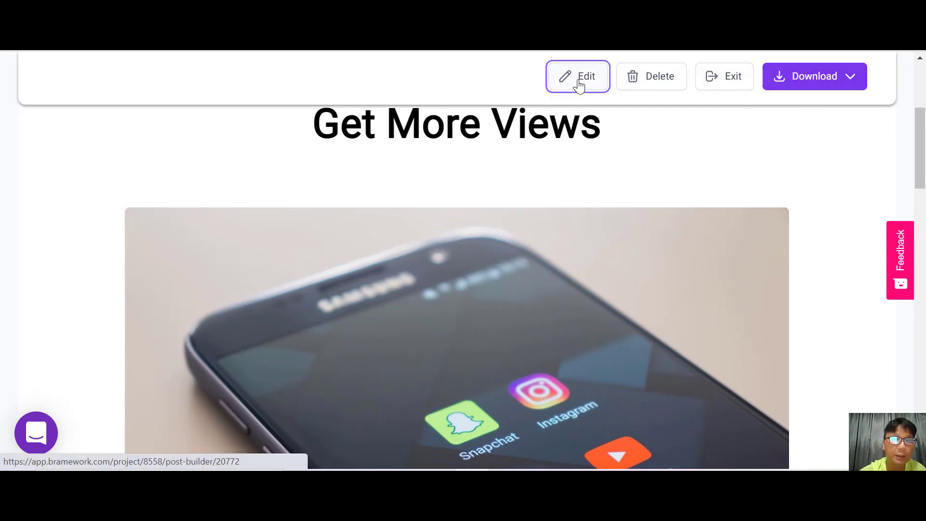